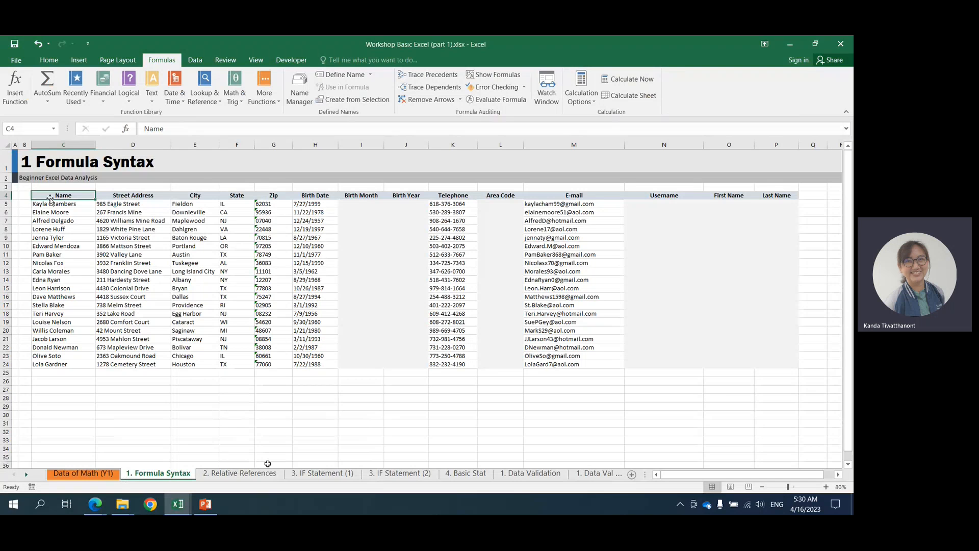
Examine the filled Name, Street Address, Telephone and E-mail columns and the empty Birth Month, Area Code, Username, First Name and Last Name columns.
{"action": "left_click", "coordinate": [51, 204]}
{"action": "key", "text": "ctrl+Down"}
{"action": "left_click", "coordinate": [57, 203], "text": "shift"}
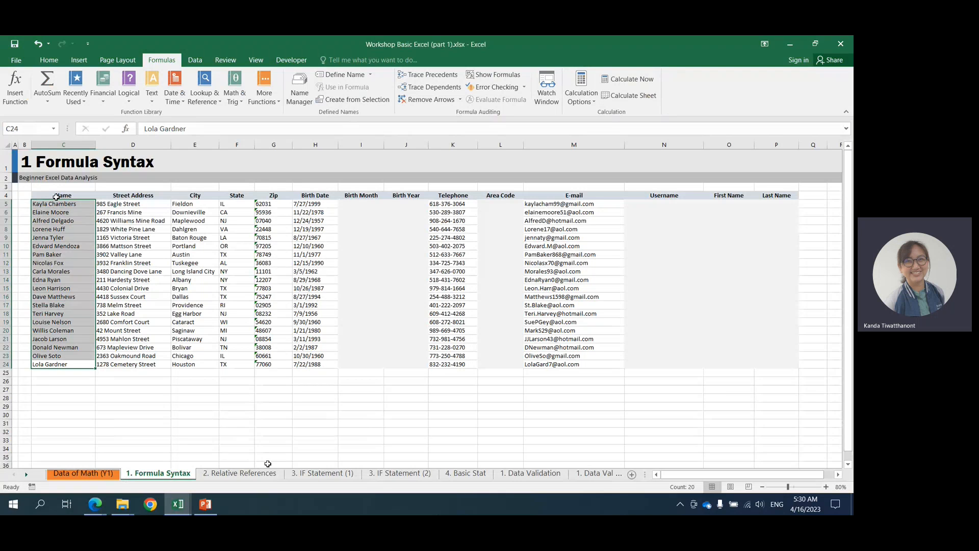
{"action": "left_click", "coordinate": [49, 194]}
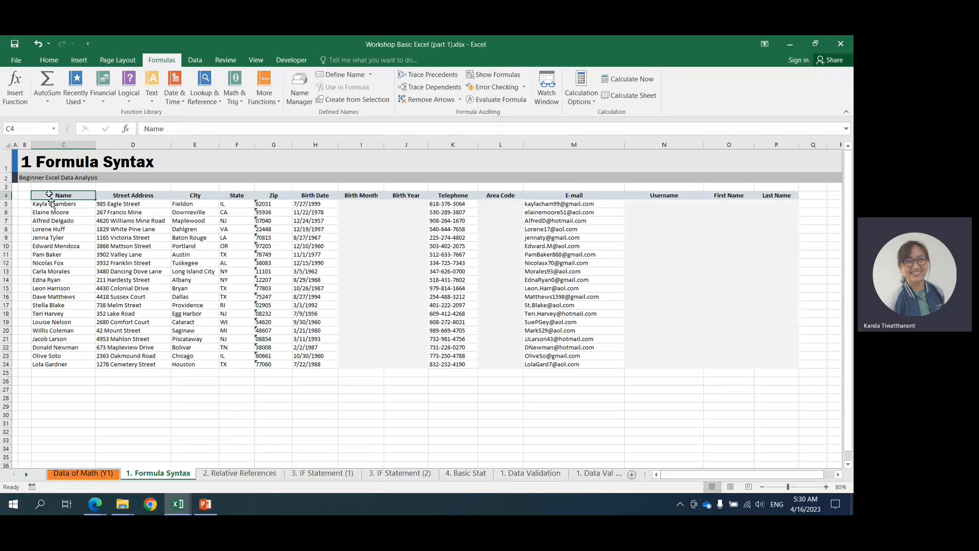
{"action": "left_click", "coordinate": [116, 195]}
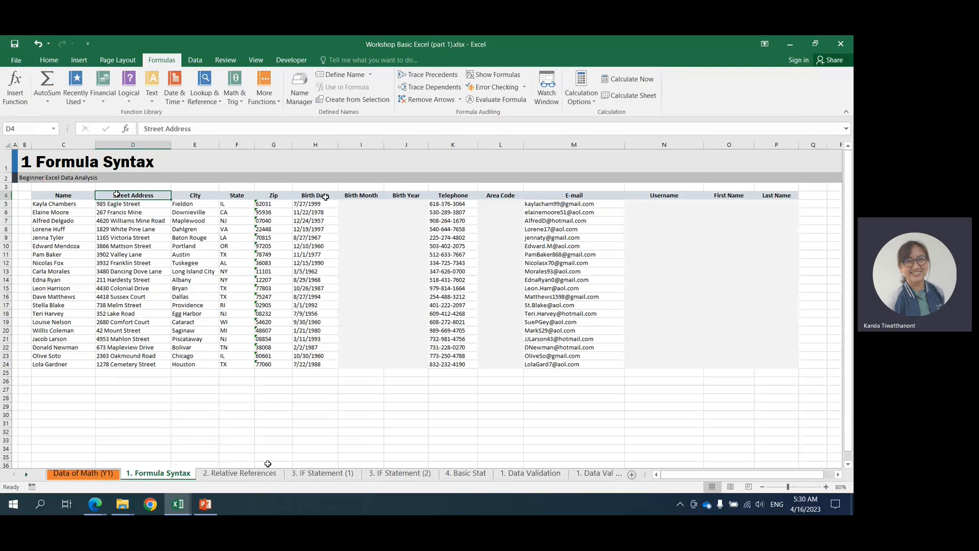
{"action": "left_click", "coordinate": [466, 195]}
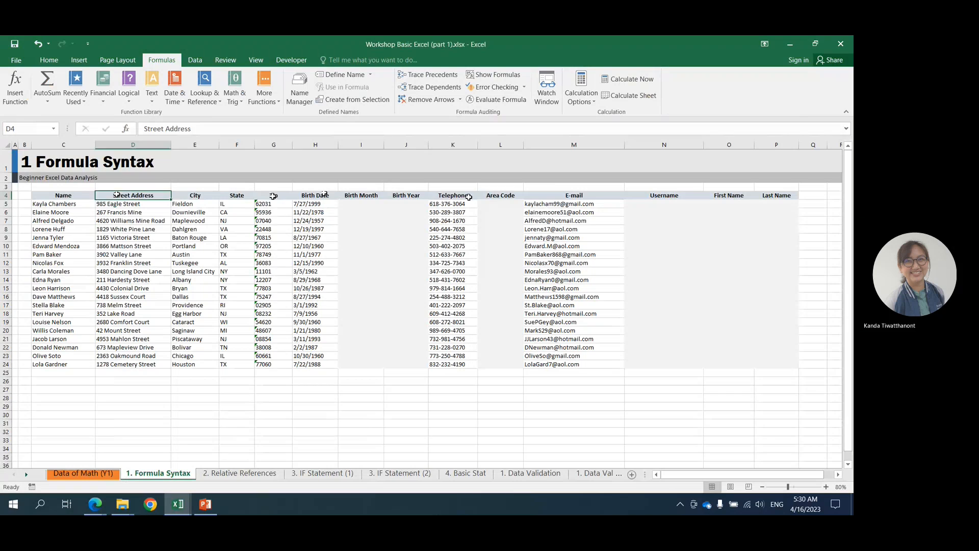
{"action": "left_click", "coordinate": [567, 196]}
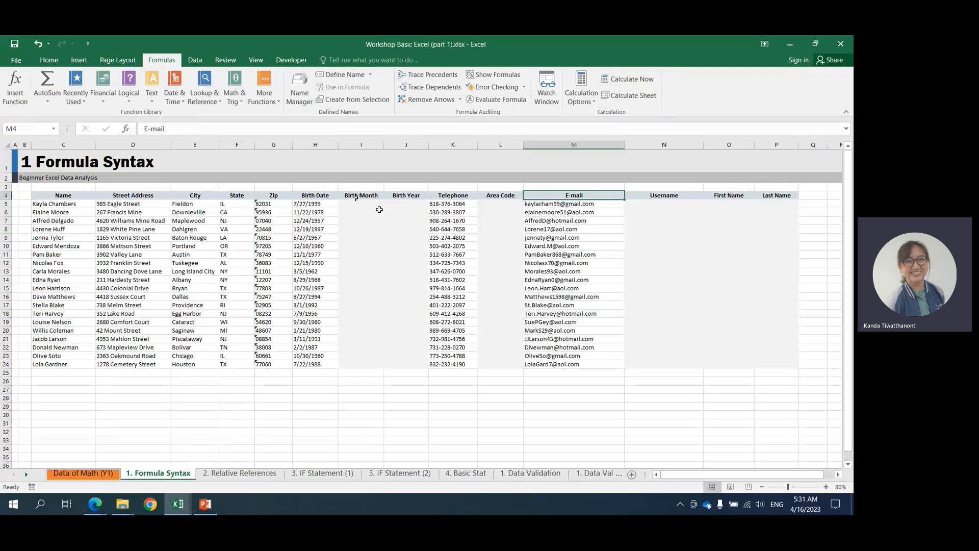
{"action": "left_click", "coordinate": [366, 194]}
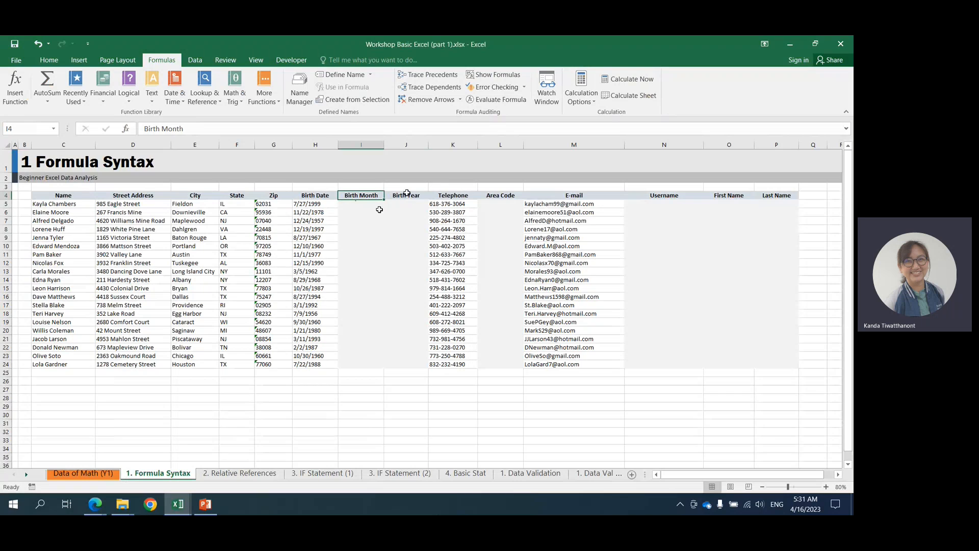
{"action": "left_click", "coordinate": [493, 194]}
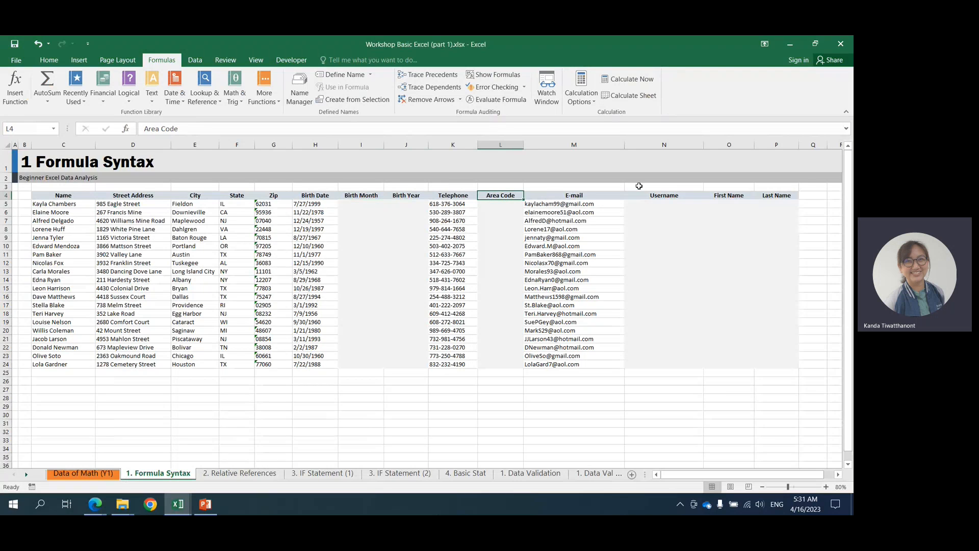
{"action": "left_click", "coordinate": [663, 199]}
{"action": "left_click", "coordinate": [721, 195]}
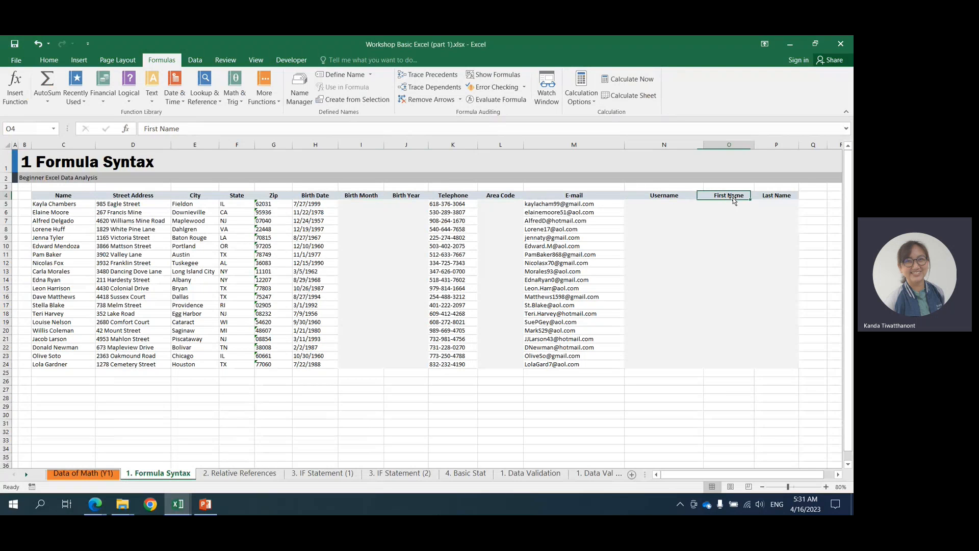
{"action": "left_click", "coordinate": [777, 195]}
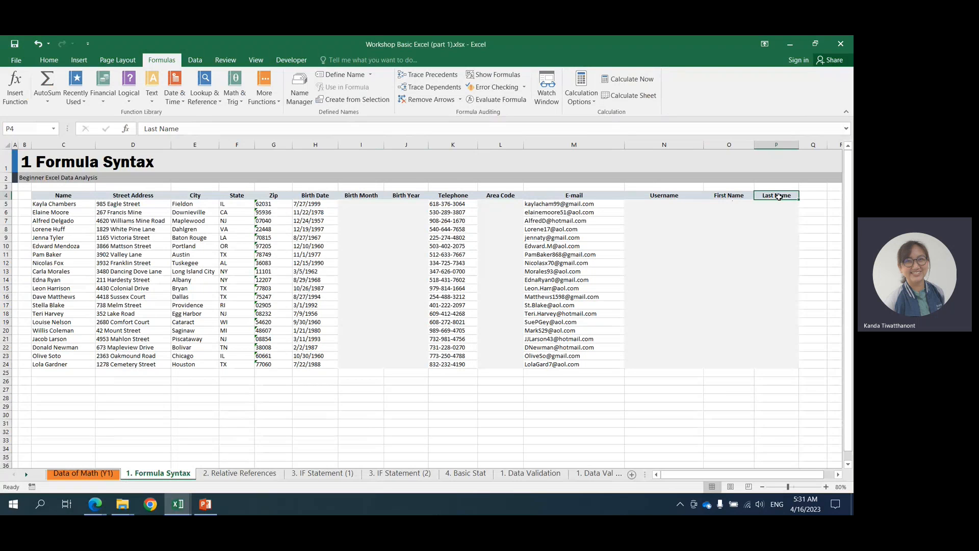
{"action": "left_click", "coordinate": [351, 196]}
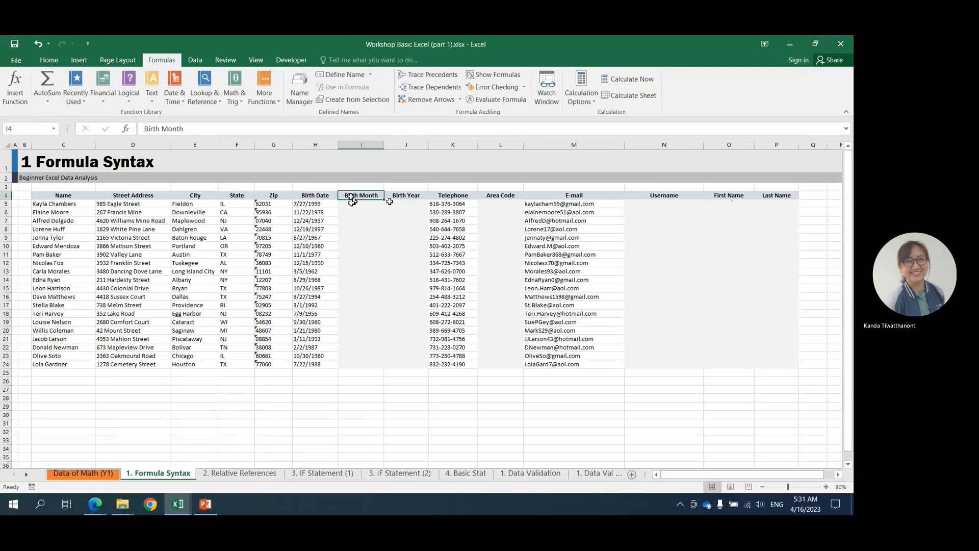
{"action": "left_click", "coordinate": [350, 202]}
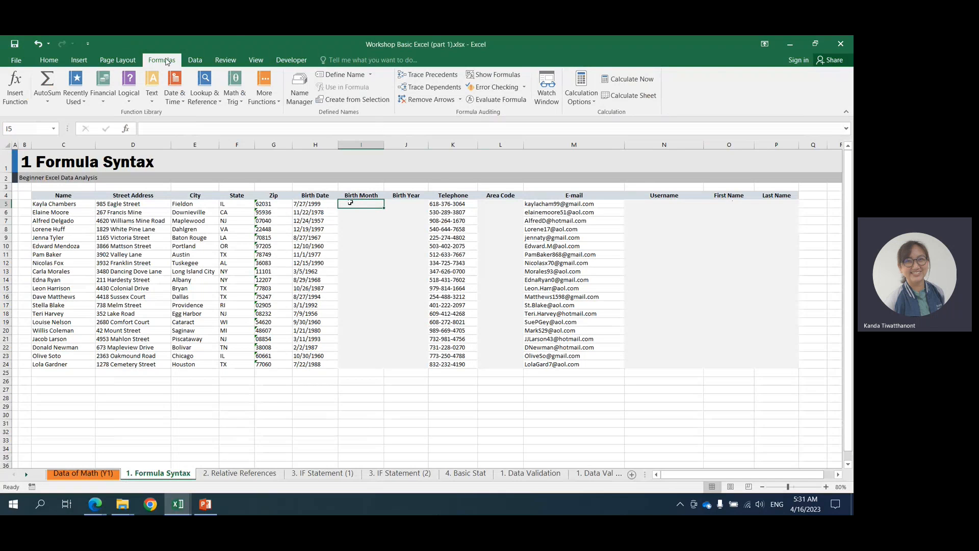
{"action": "left_click", "coordinate": [50, 61]}
{"action": "left_click", "coordinate": [164, 61]}
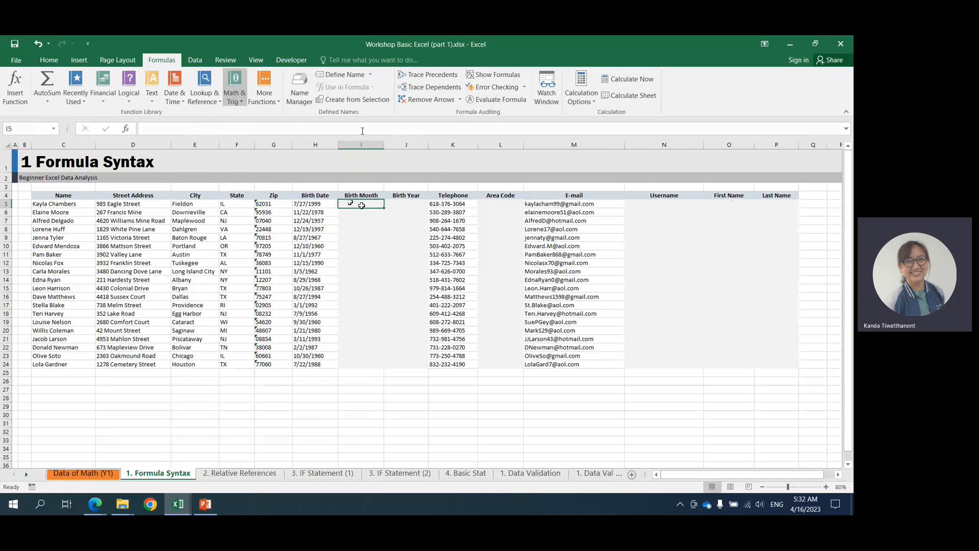
{"action": "left_click", "coordinate": [350, 196]}
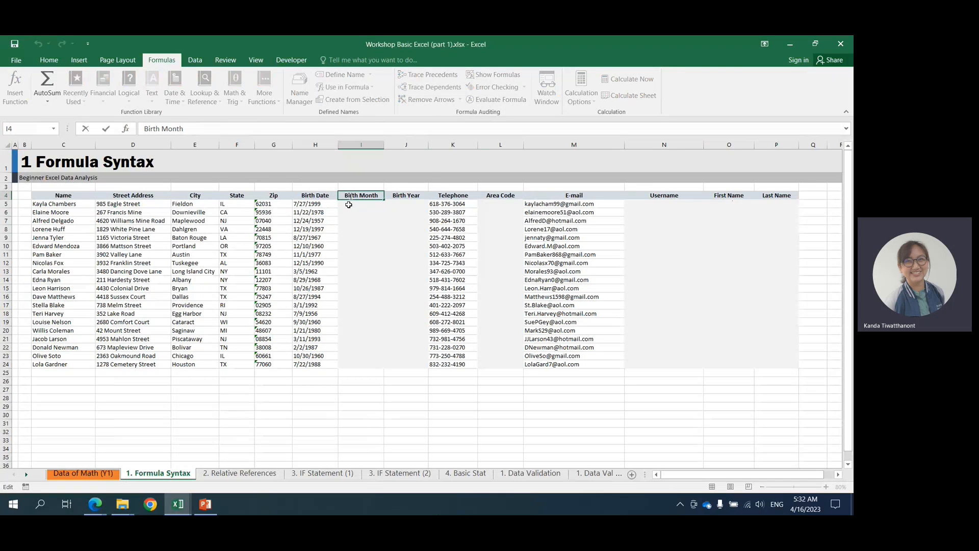
Insert the MONTH date function in cell I5 with the birth date in H5 as its serial number.
{"action": "left_click", "coordinate": [349, 204]}
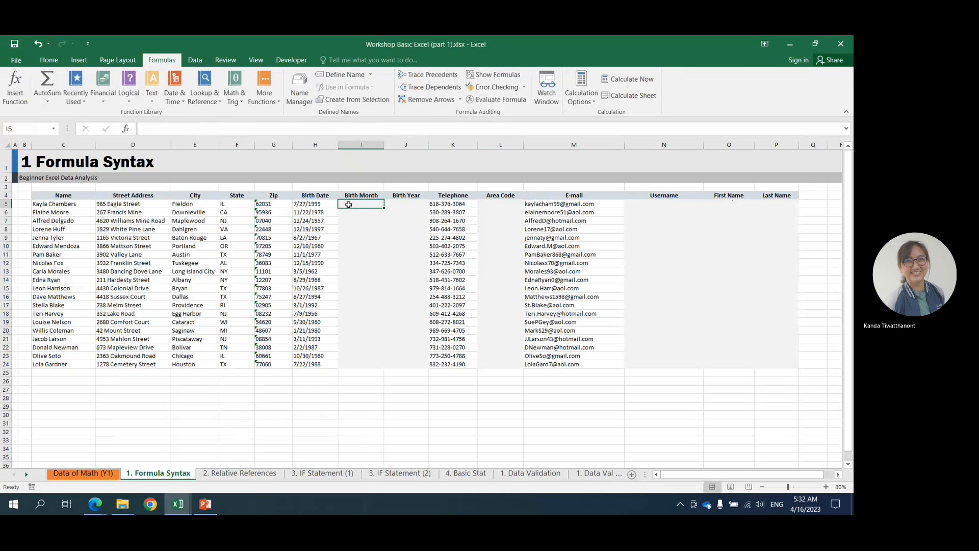
{"action": "left_click", "coordinate": [57, 62]}
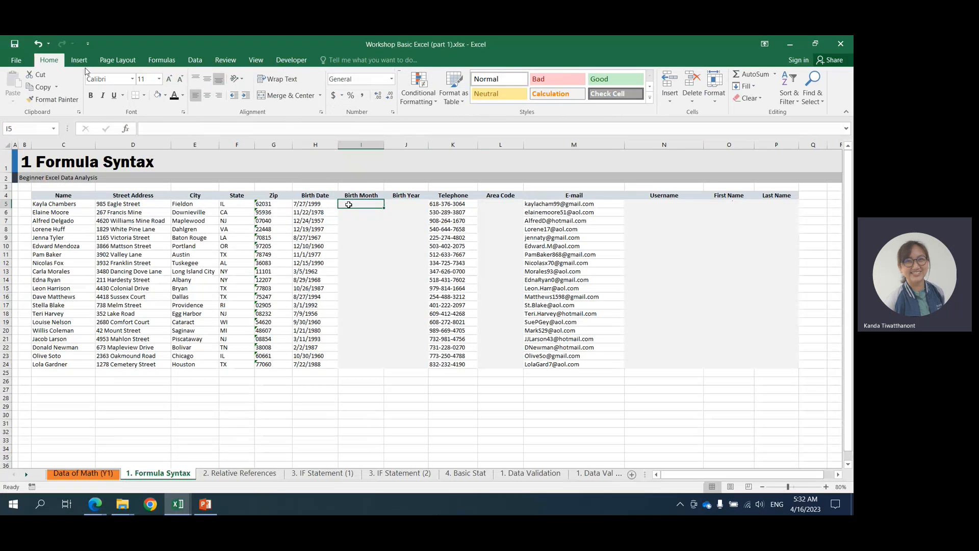
{"action": "left_click", "coordinate": [170, 67]}
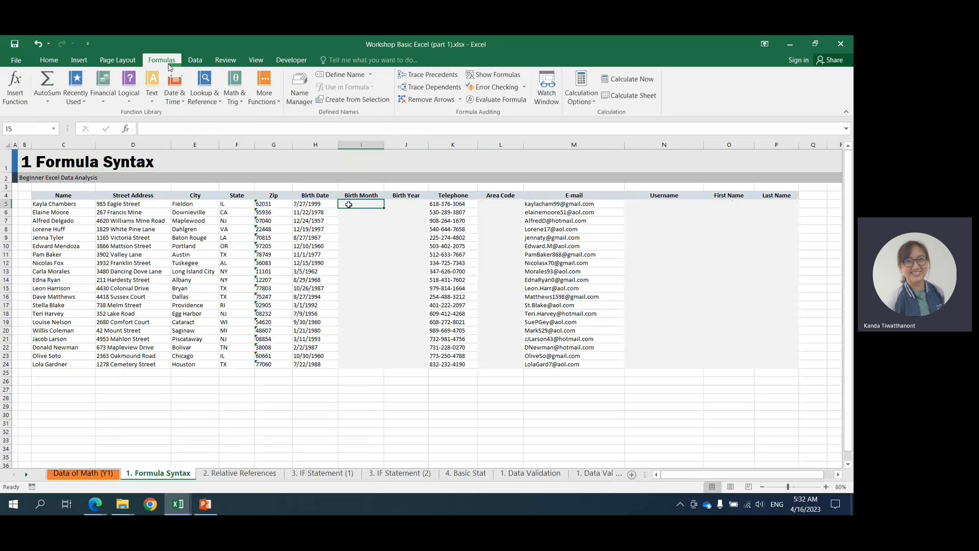
{"action": "left_click", "coordinate": [179, 102]}
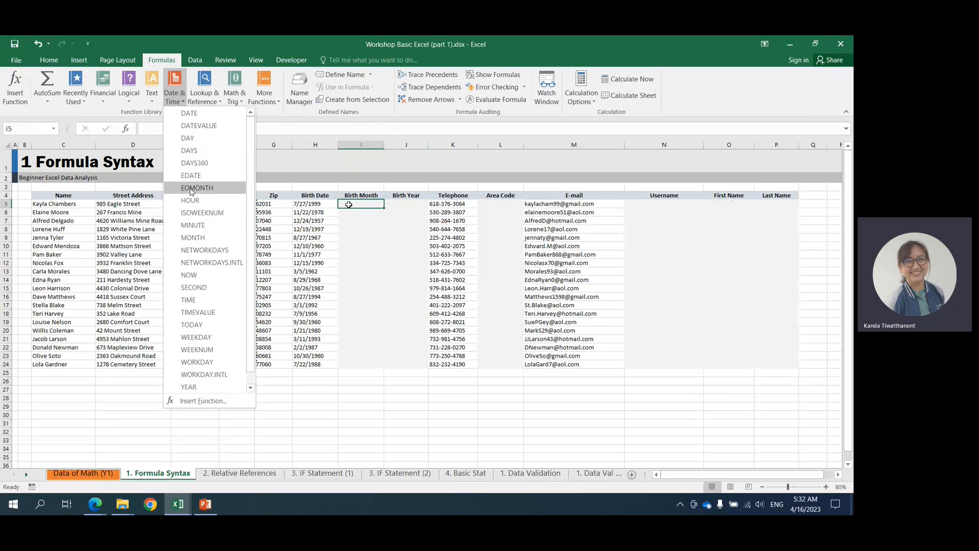
{"action": "left_click", "coordinate": [227, 239]}
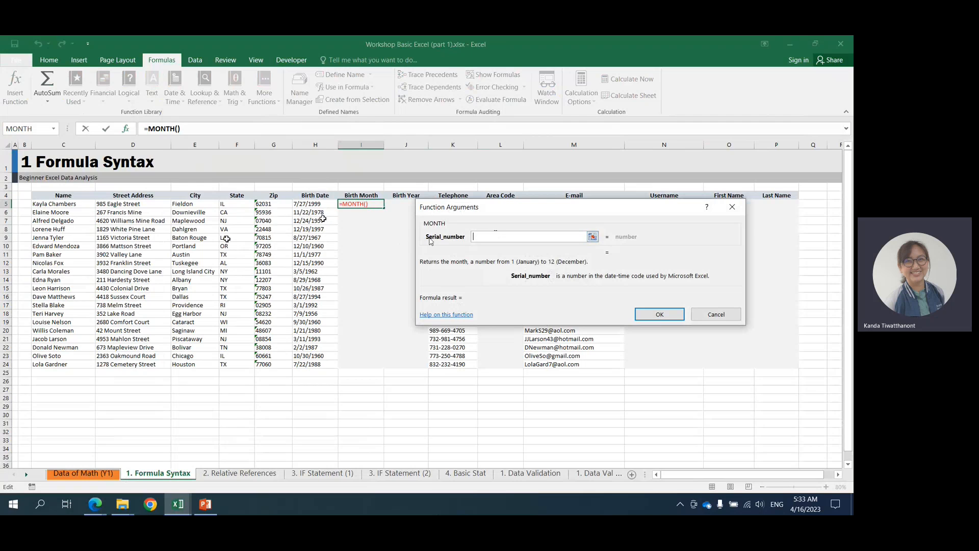
{"action": "left_click", "coordinate": [592, 238]}
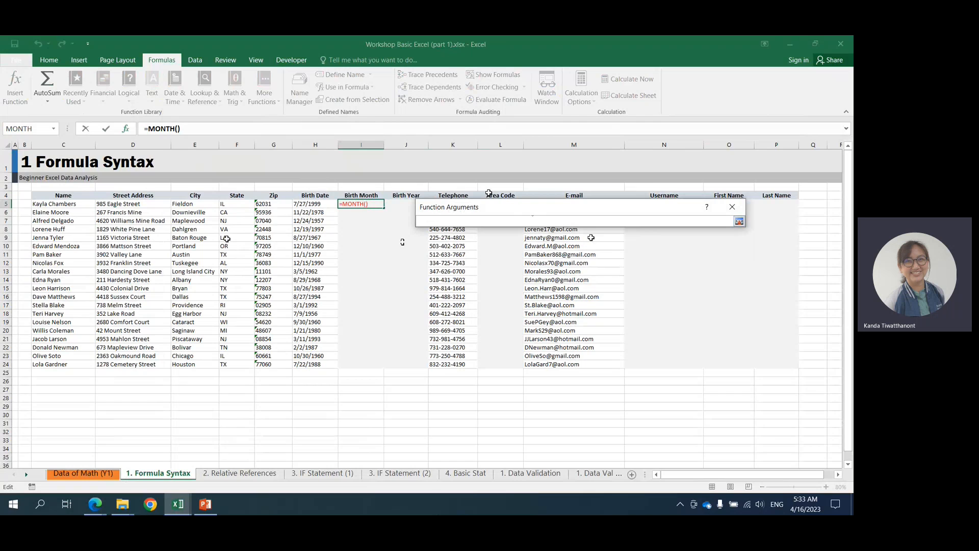
{"action": "left_click", "coordinate": [302, 204]}
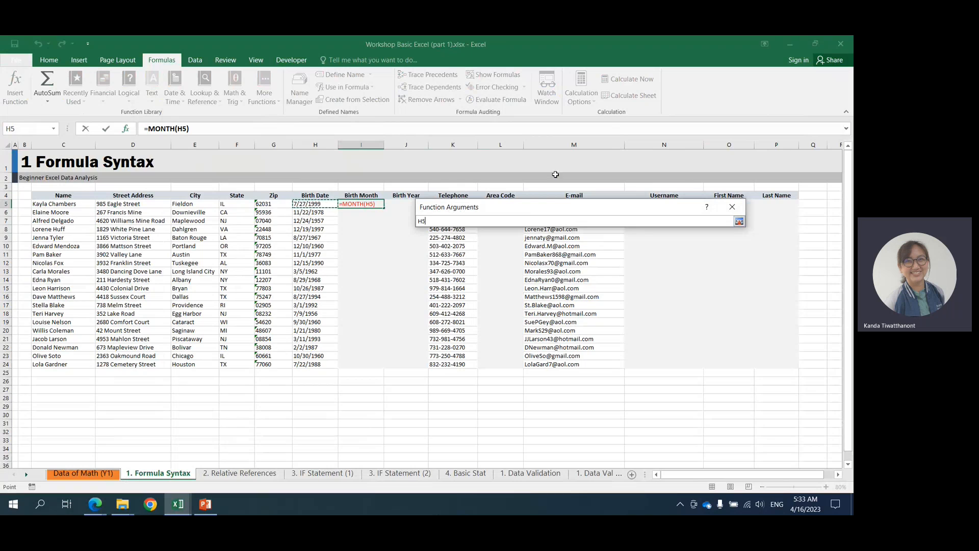
{"action": "left_click", "coordinate": [739, 224]}
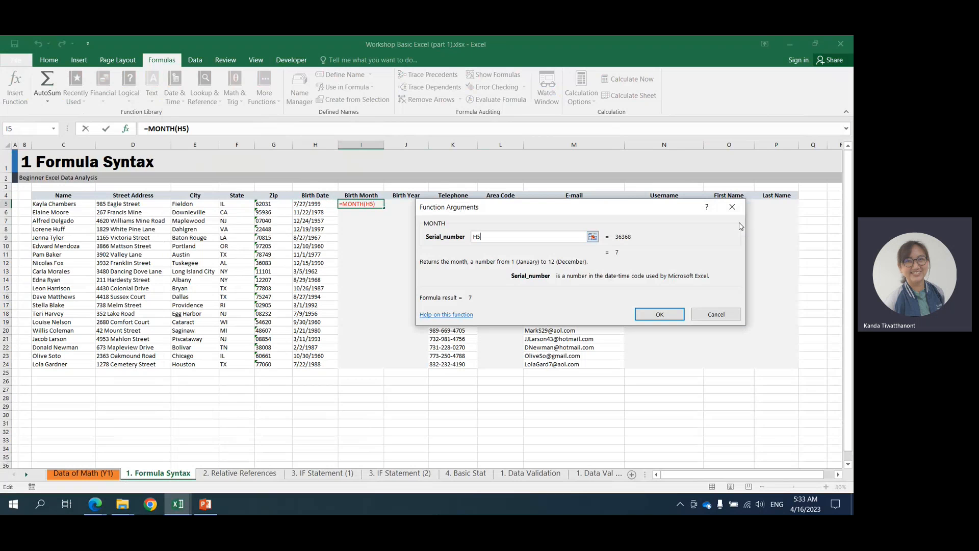
{"action": "left_click", "coordinate": [643, 315]}
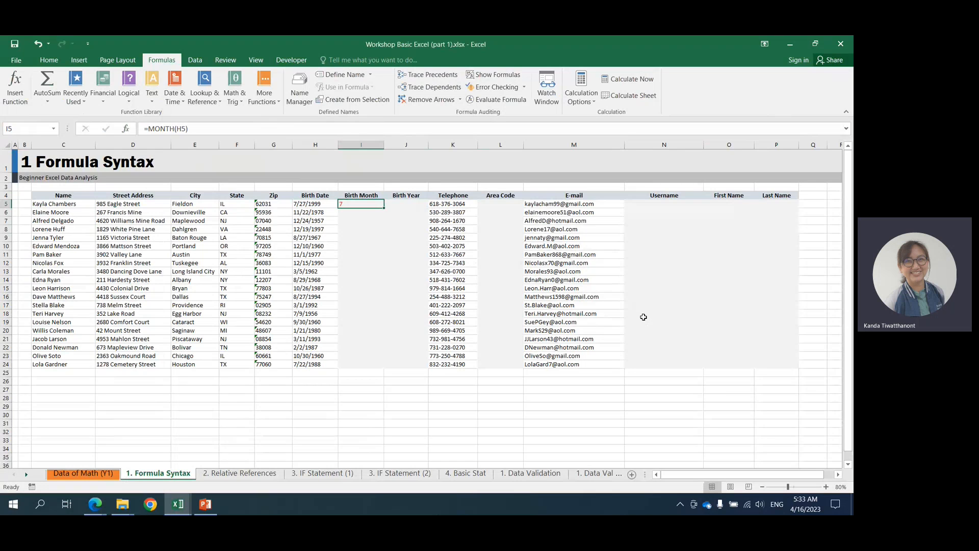
Try to copy the MONTH formula from I5 to the remaining Birth Month cells, I6:I24.
{"action": "left_click", "coordinate": [301, 212]}
{"action": "left_click_drag", "start_coordinate": [301, 212], "coordinate": [310, 363]}
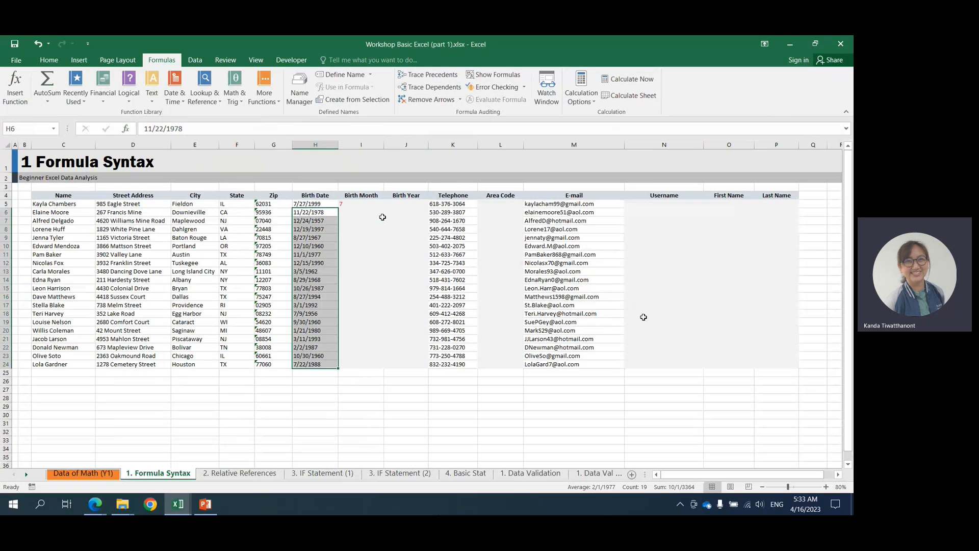
{"action": "left_click", "coordinate": [356, 203]}
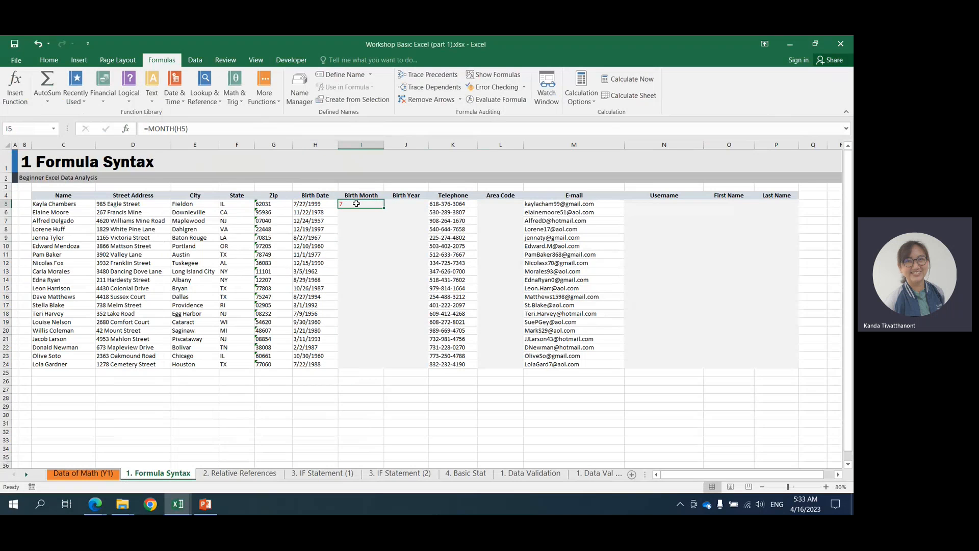
{"action": "key", "text": "ctrl+c"}
{"action": "left_click", "coordinate": [344, 213]}
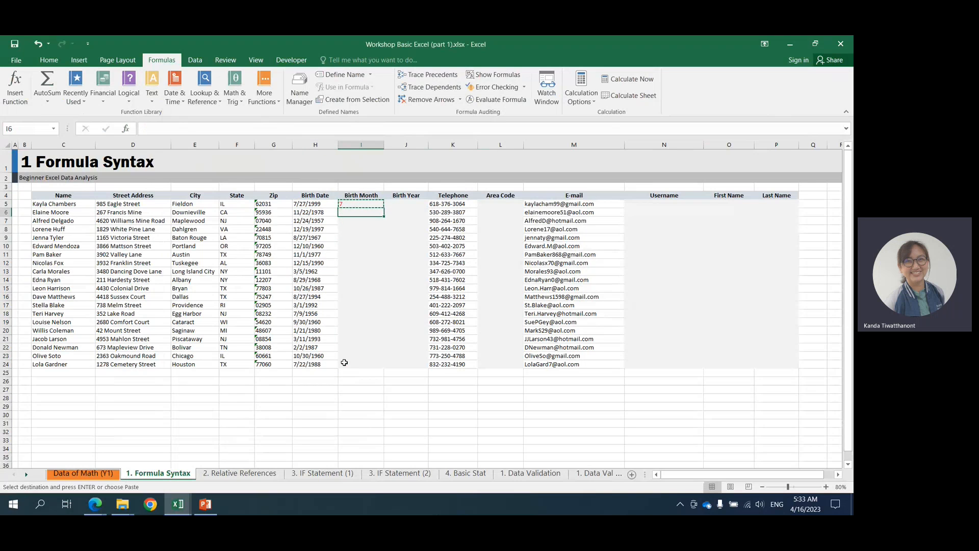
{"action": "double_click", "coordinate": [348, 203]}
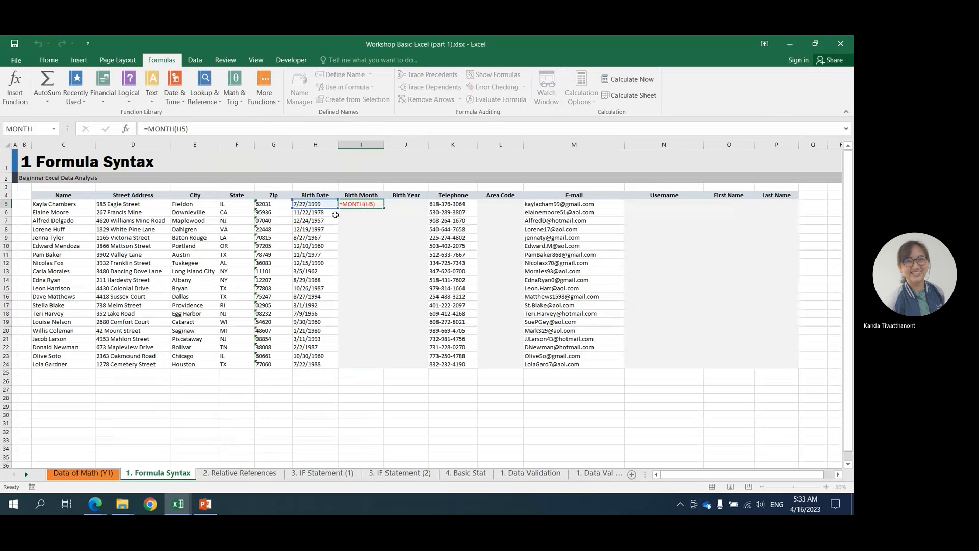
{"action": "left_click", "coordinate": [335, 214]}
{"action": "left_click", "coordinate": [342, 215]}
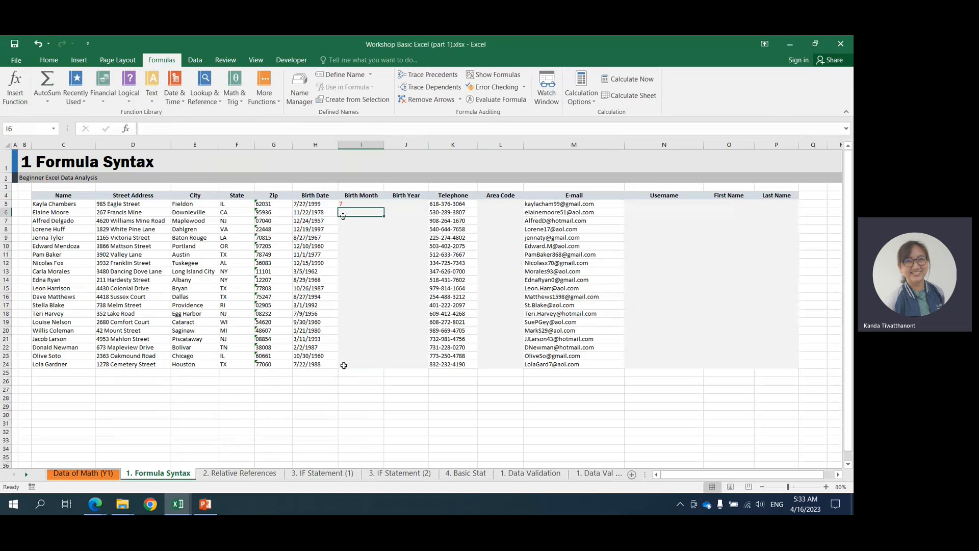
{"action": "left_click", "coordinate": [344, 365], "text": "shift"}
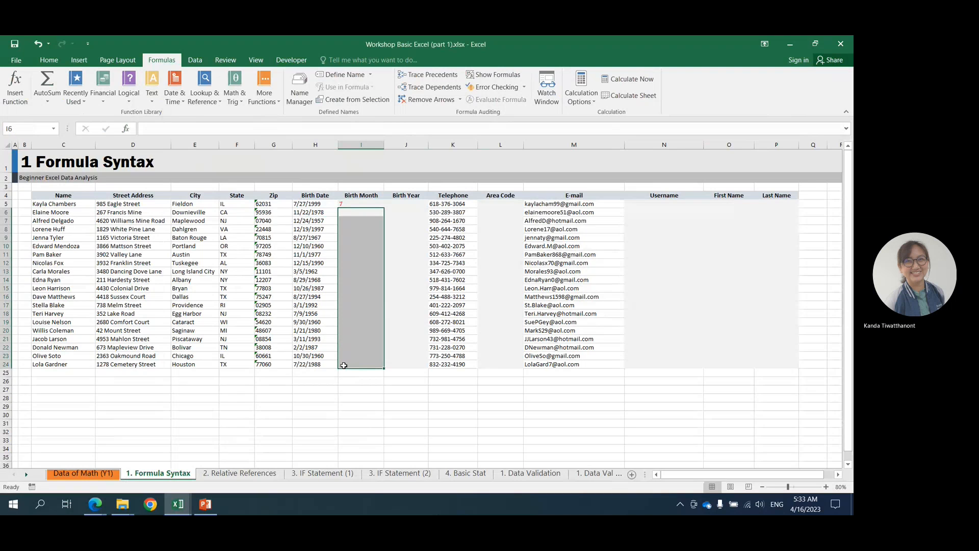
{"action": "key", "text": "ctrl+v"}
{"action": "left_click", "coordinate": [407, 301]}
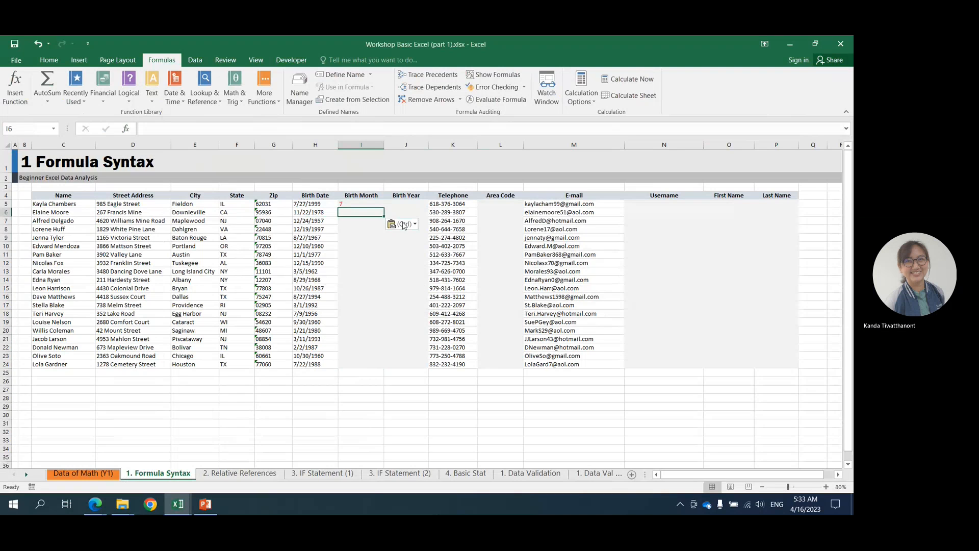
Copy cell I5 again and paste its MONTH formula into I6:I24.
{"action": "left_click", "coordinate": [357, 204]}
{"action": "key", "text": "ctrl+c"}
{"action": "left_click", "coordinate": [357, 213]}
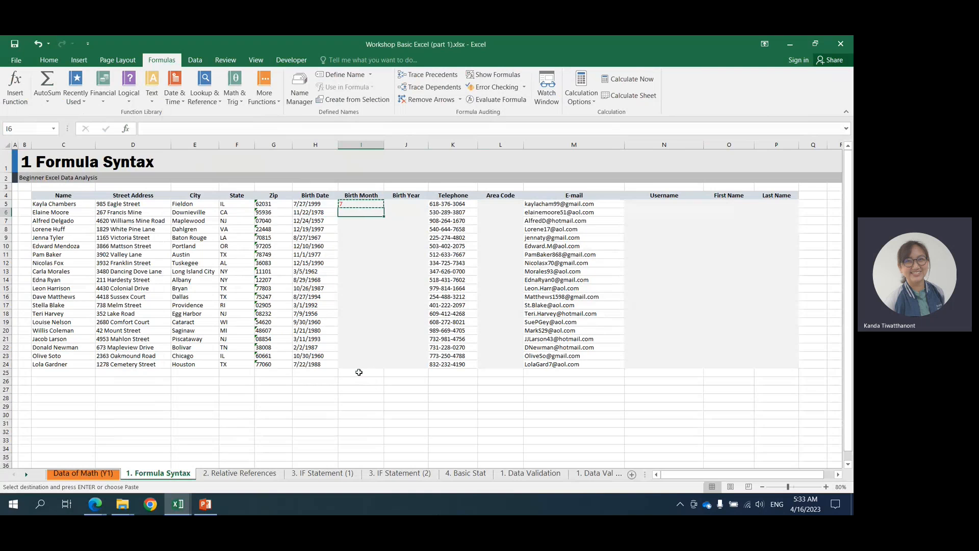
{"action": "left_click", "coordinate": [356, 365], "text": "shift"}
{"action": "key", "text": "ctrl+v"}
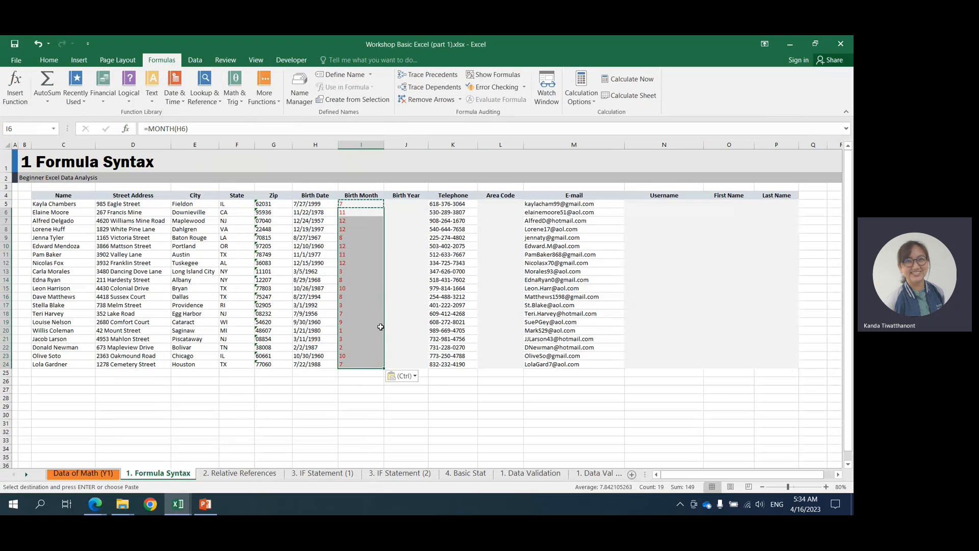
Clear the MONTH formulas from I6:I24 and I5, leaving cell I5 selected.
{"action": "key", "text": "Delete"}
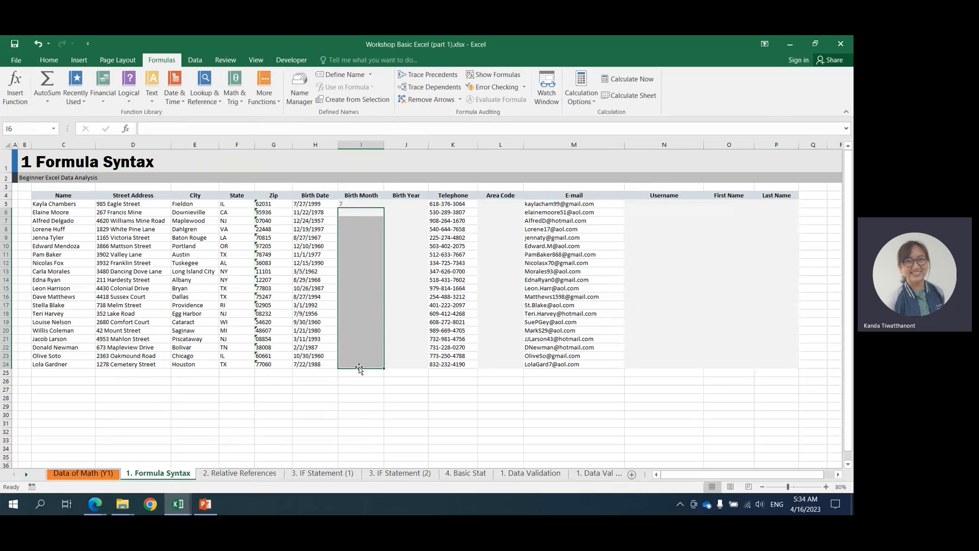
{"action": "left_click", "coordinate": [342, 202]}
{"action": "key", "text": "Delete"}
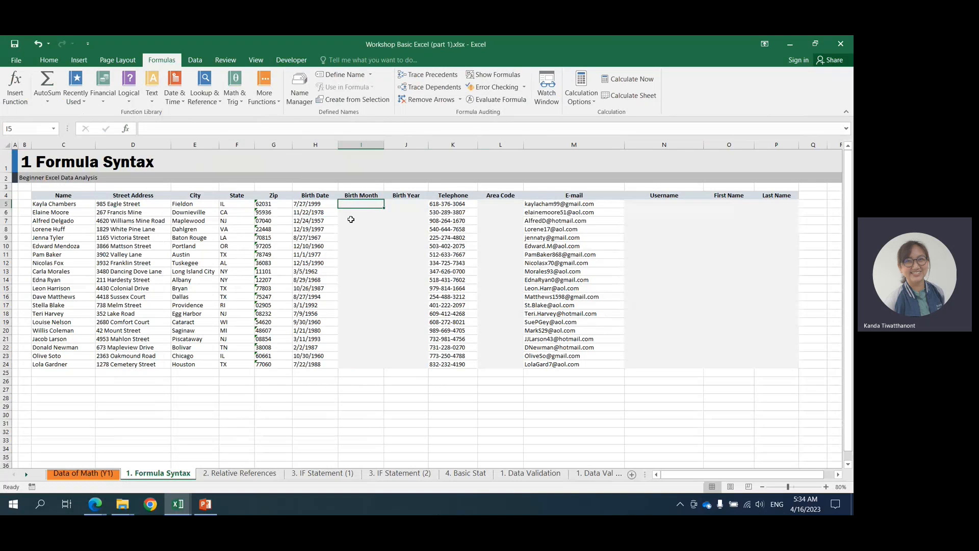
{"action": "left_click", "coordinate": [351, 220]}
{"action": "left_click", "coordinate": [352, 204]}
{"action": "left_click", "coordinate": [352, 213]}
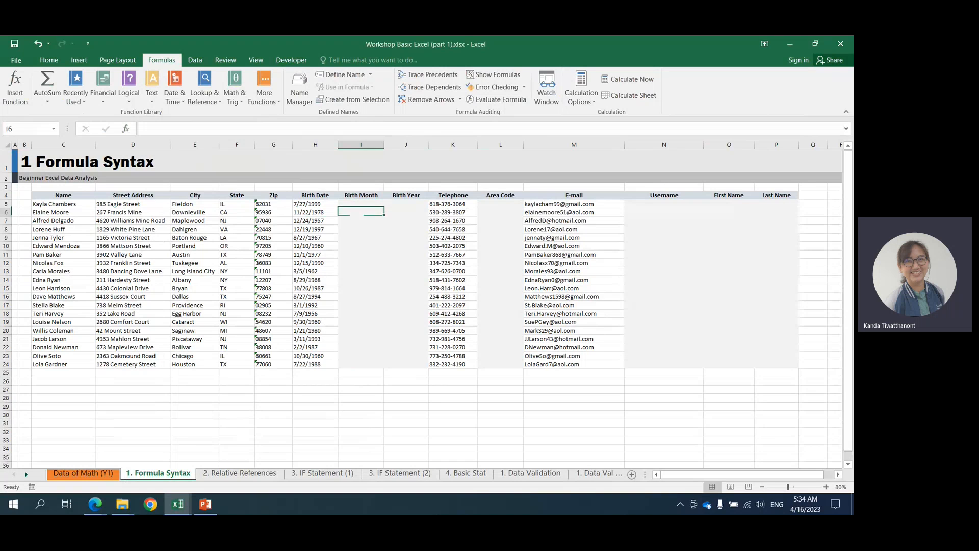
{"action": "left_click", "coordinate": [349, 205]}
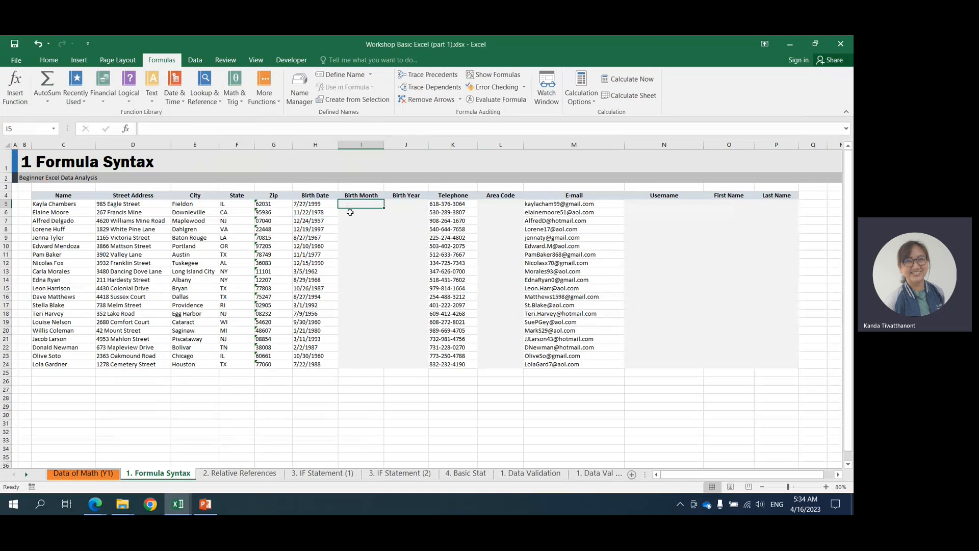
{"action": "left_click", "coordinate": [349, 212]}
{"action": "left_click", "coordinate": [350, 205]}
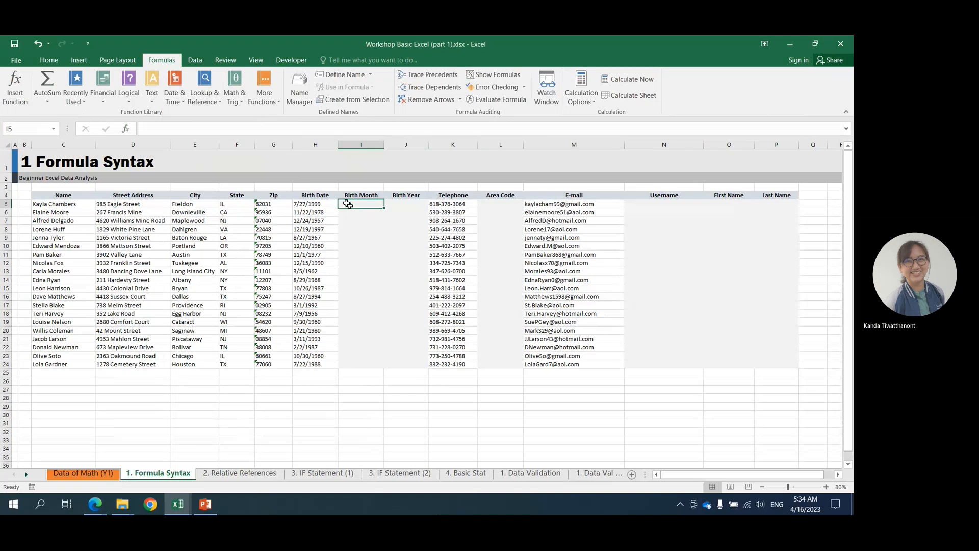
{"action": "left_click", "coordinate": [355, 231]}
{"action": "left_click", "coordinate": [360, 282]}
{"action": "left_click", "coordinate": [347, 203]}
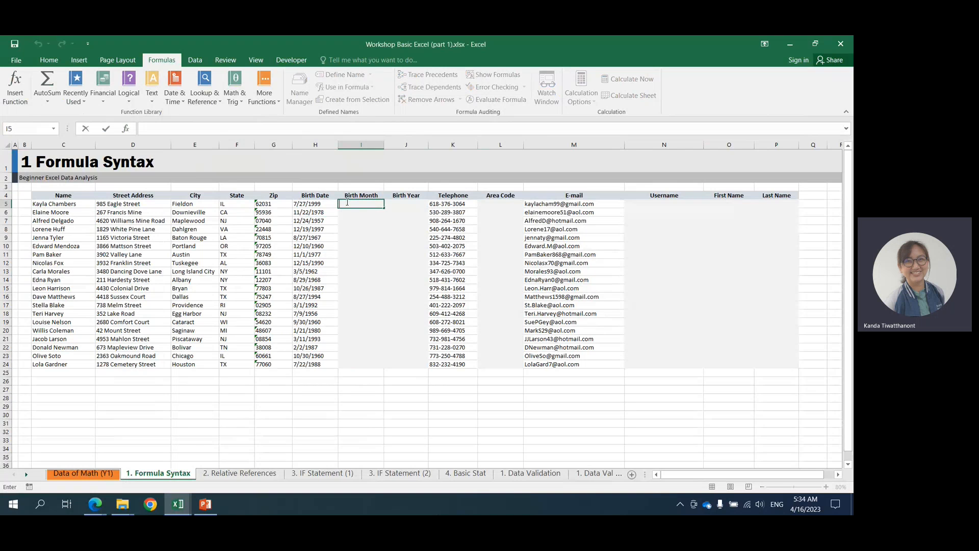
{"action": "left_click", "coordinate": [350, 204]}
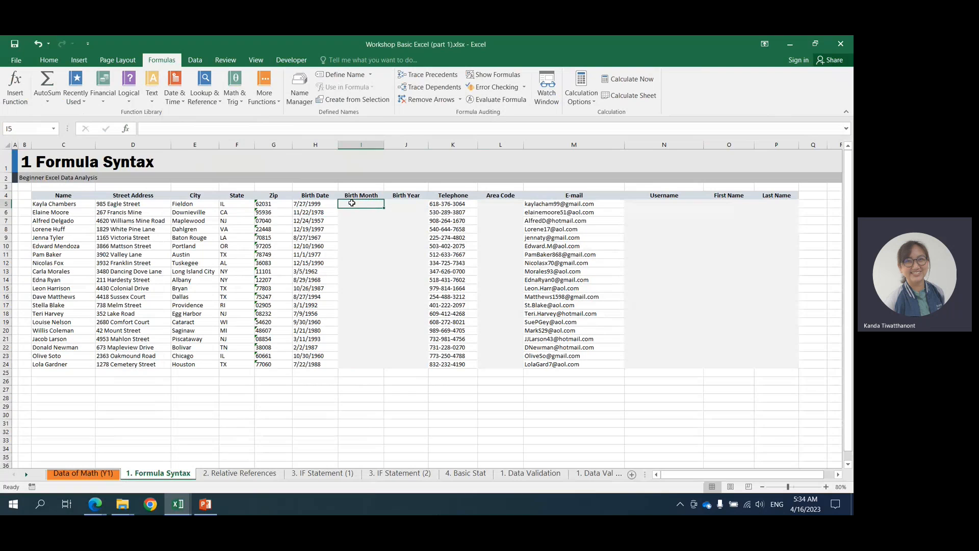
{"action": "left_click", "coordinate": [46, 206]}
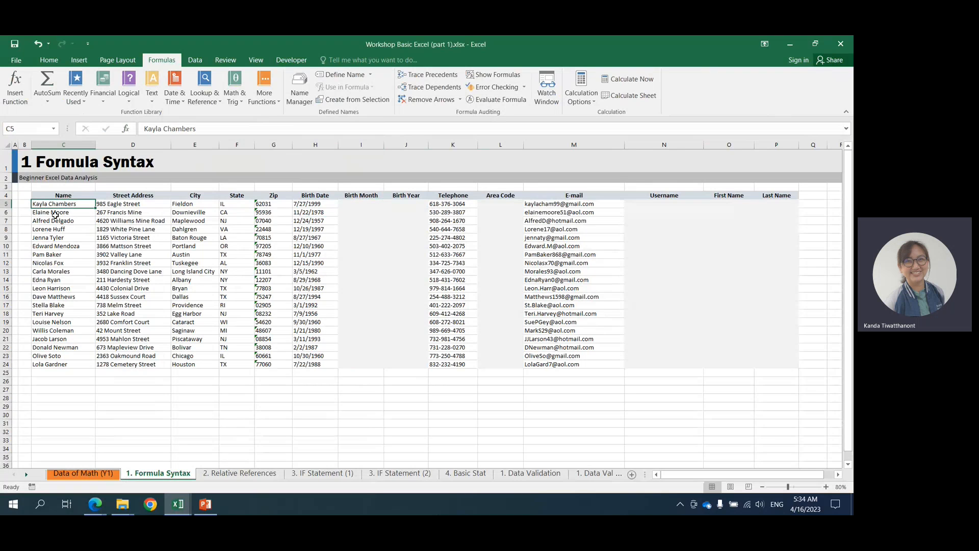
{"action": "left_click", "coordinate": [650, 211]}
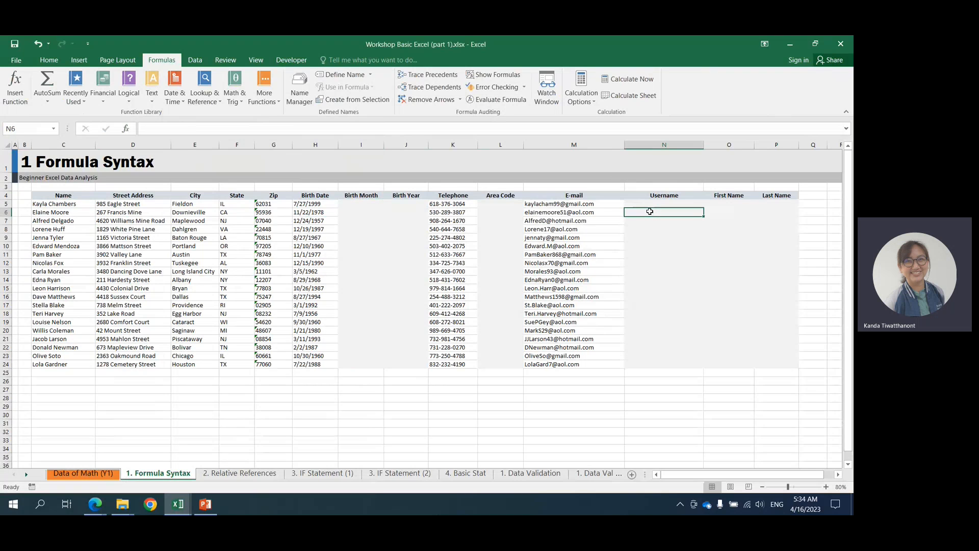
Search the Insert Function dialog for "month" from cell I5 and choose the MONTH function.
{"action": "left_click", "coordinate": [347, 205]}
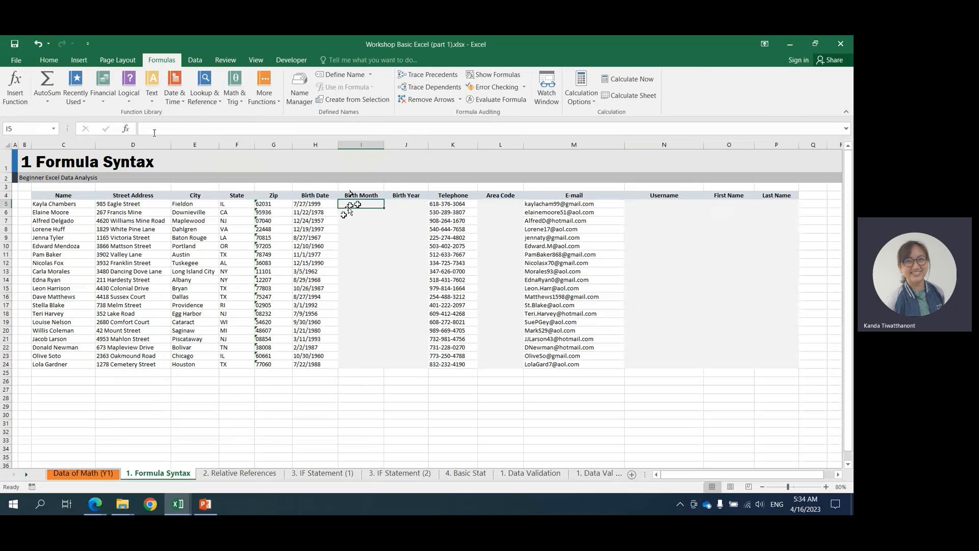
{"action": "left_click", "coordinate": [126, 128]}
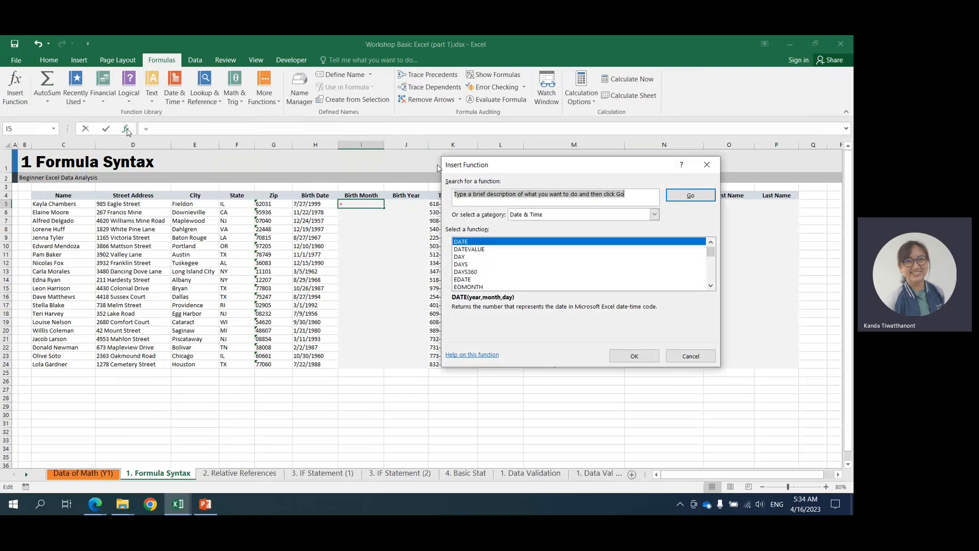
{"action": "left_click", "coordinate": [458, 195]}
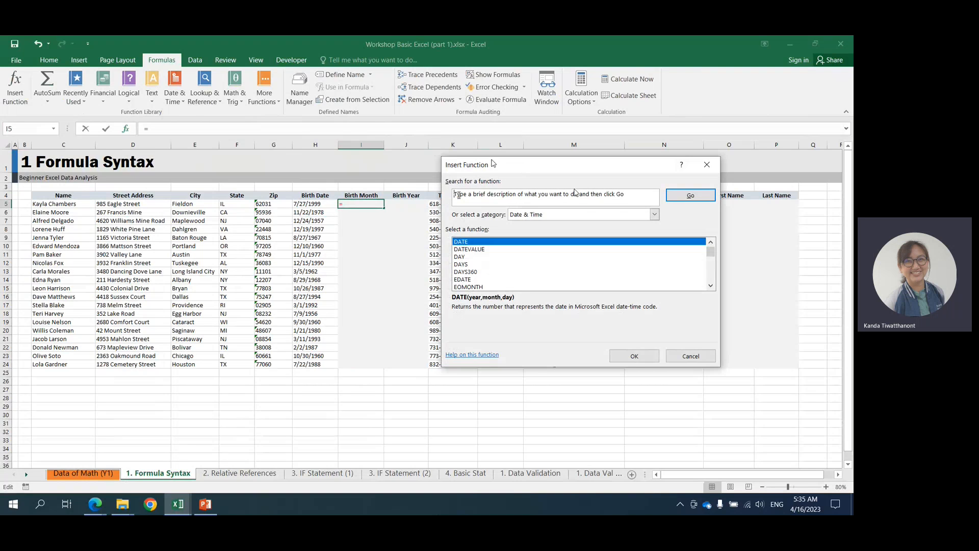
{"action": "left_click_drag", "start_coordinate": [454, 193], "coordinate": [632, 192]}
{"action": "type", "text": "m"}
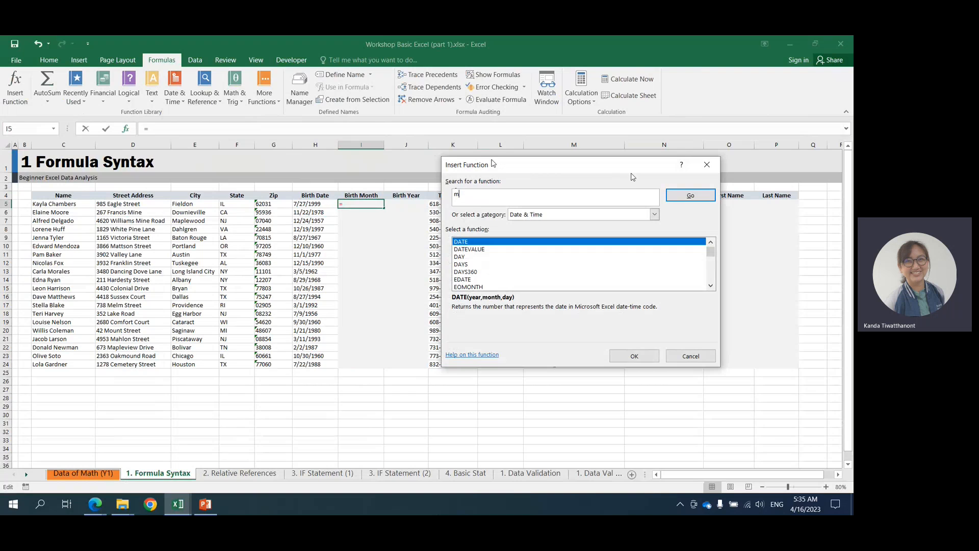
{"action": "type", "text": "onth"}
{"action": "key", "text": "Return"}
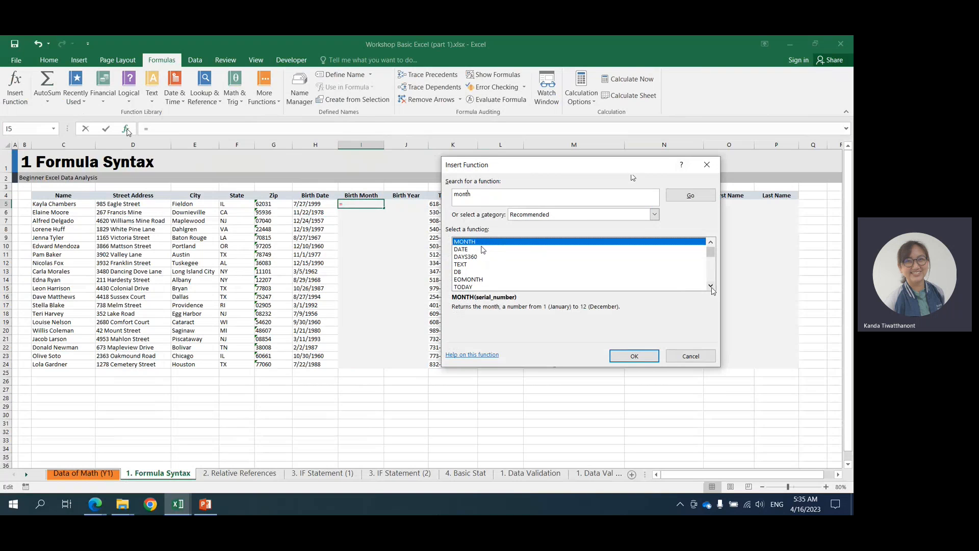
{"action": "scroll", "coordinate": [712, 291], "scroll_direction": "down", "scroll_amount": 3}
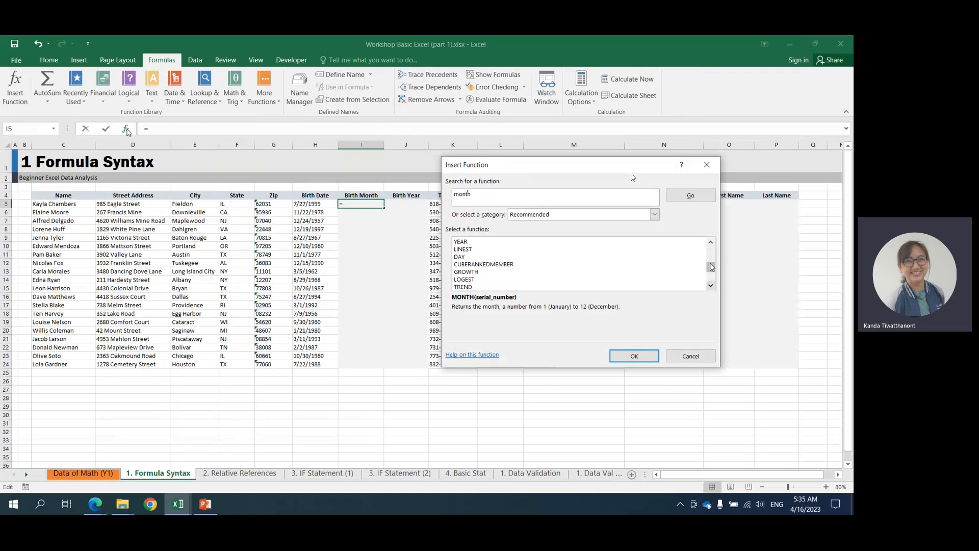
{"action": "left_click", "coordinate": [713, 252]}
{"action": "left_click", "coordinate": [713, 252]}
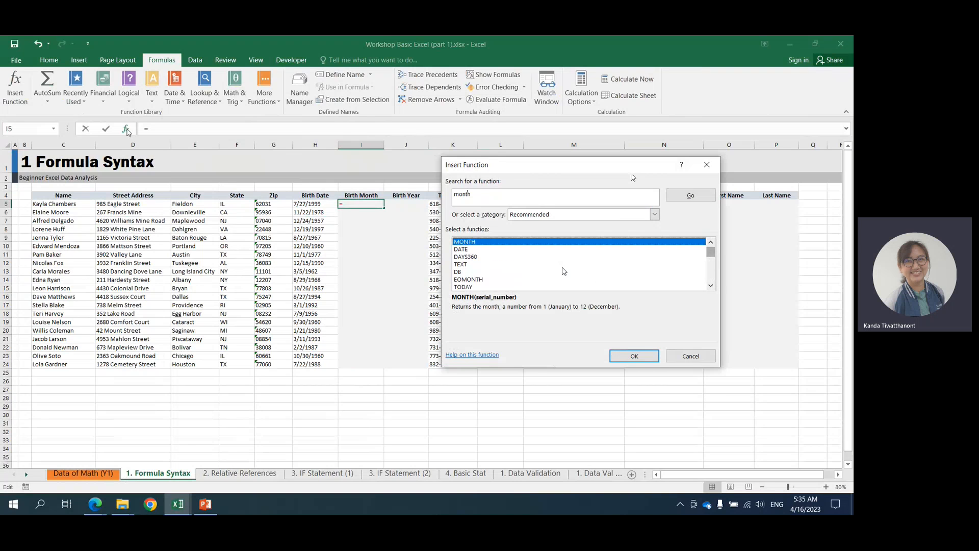
{"action": "left_click", "coordinate": [635, 360]}
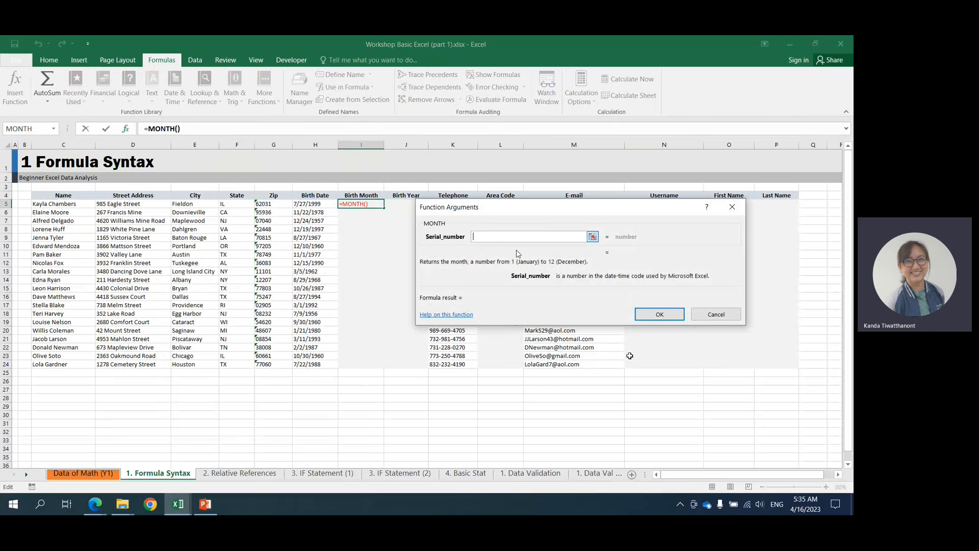
Set the MONTH function's serial number to the birth date in H5 and insert the formula.
{"action": "left_click", "coordinate": [592, 237]}
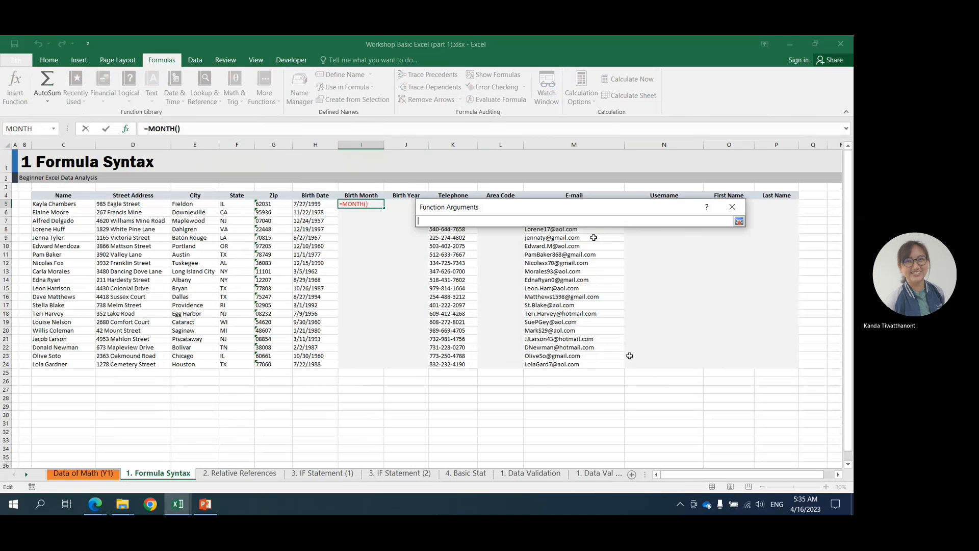
{"action": "left_click", "coordinate": [307, 204]}
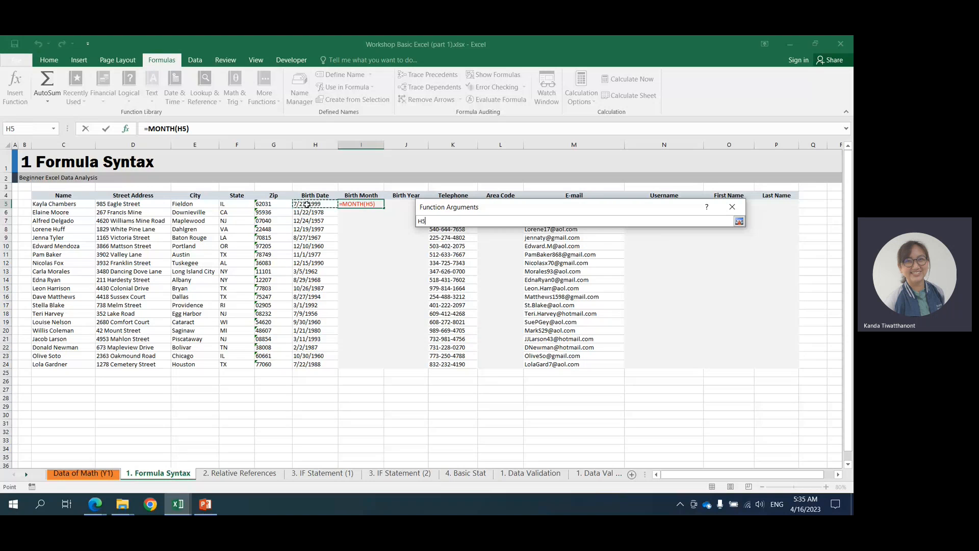
{"action": "key", "text": "Return"}
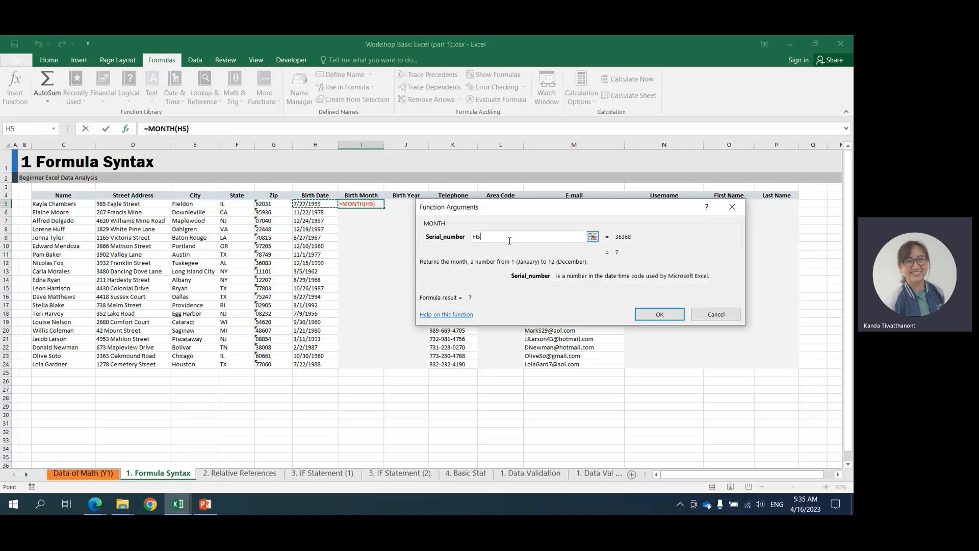
{"action": "left_click", "coordinate": [639, 317]}
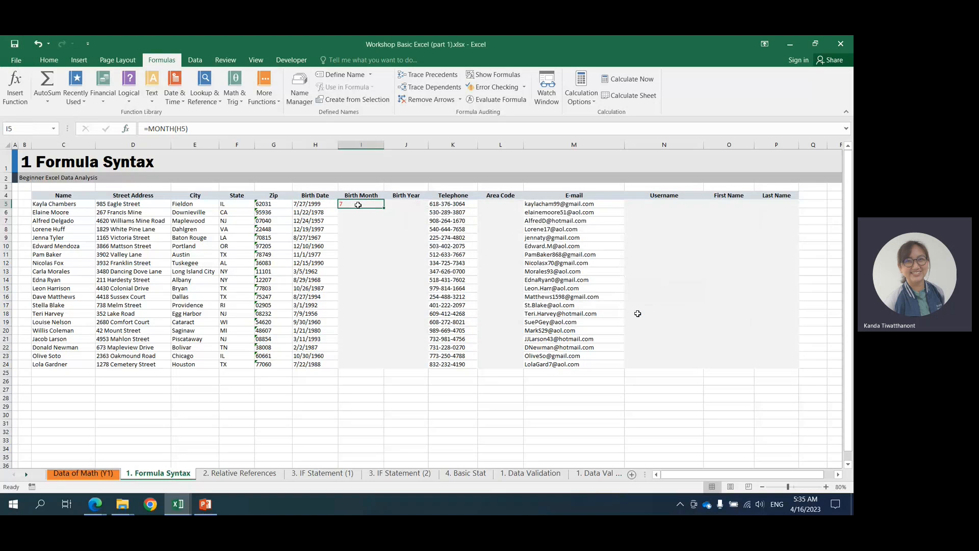
Try filling the MONTH formula from I5 down to I24 twice, undoing each fill, and clear cell I5.
{"action": "double_click", "coordinate": [384, 208]}
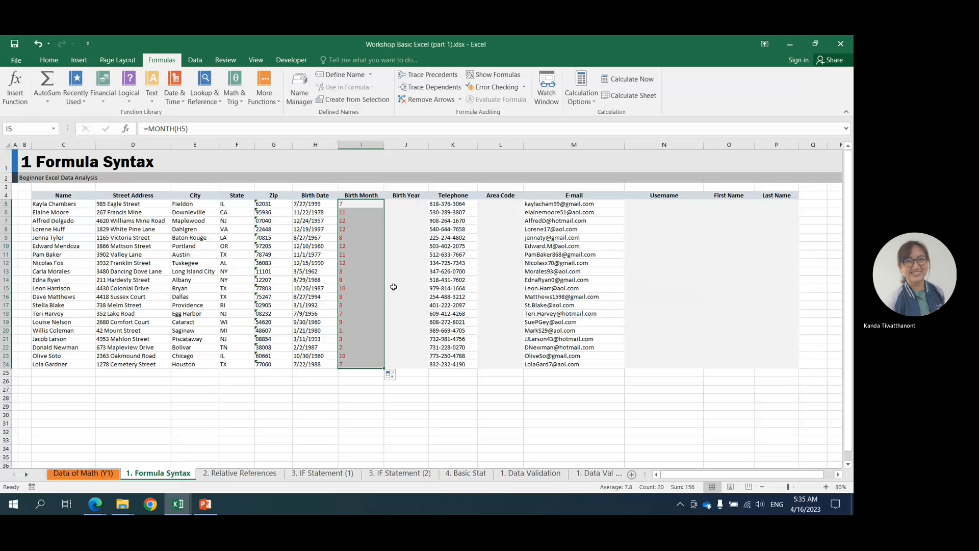
{"action": "key", "text": "ctrl+z"}
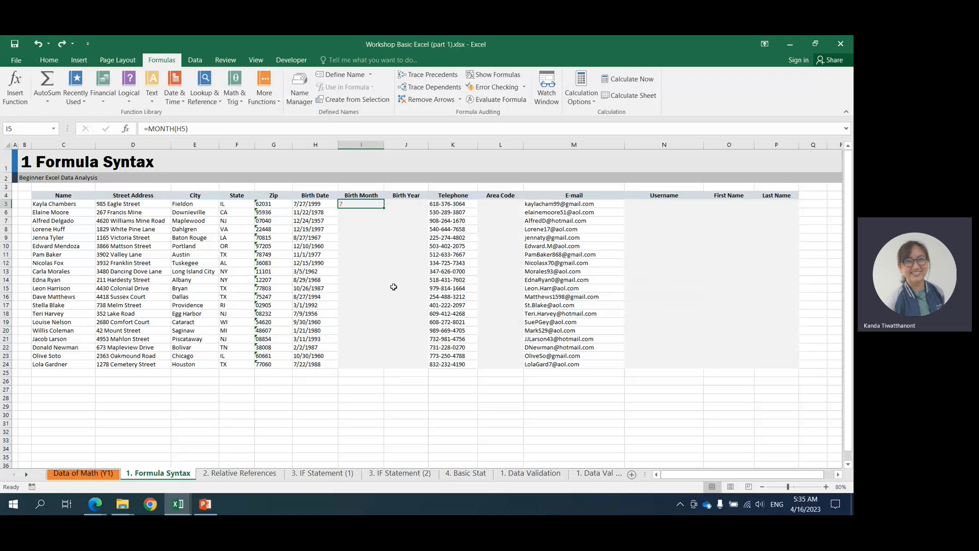
{"action": "double_click", "coordinate": [383, 210]}
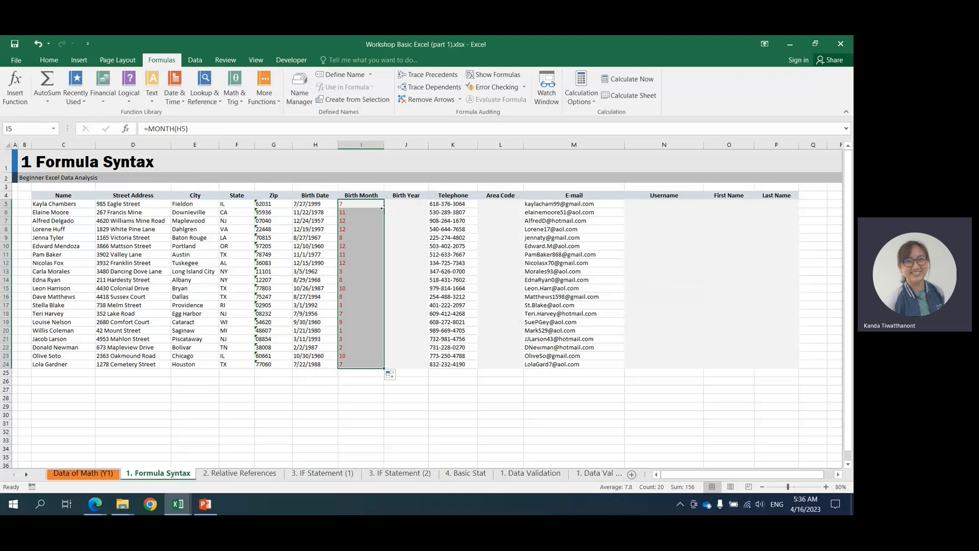
{"action": "key", "text": "ctrl+z"}
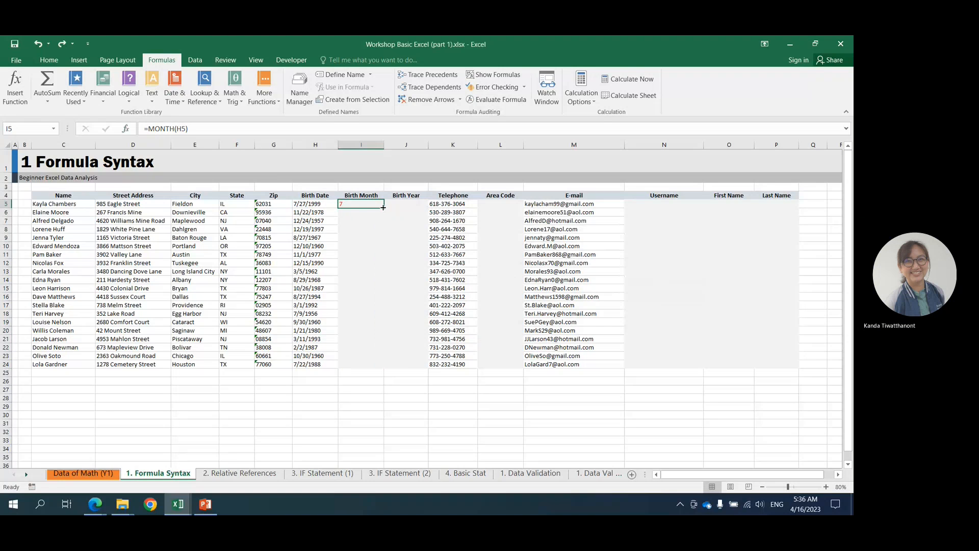
{"action": "key", "text": "Delete"}
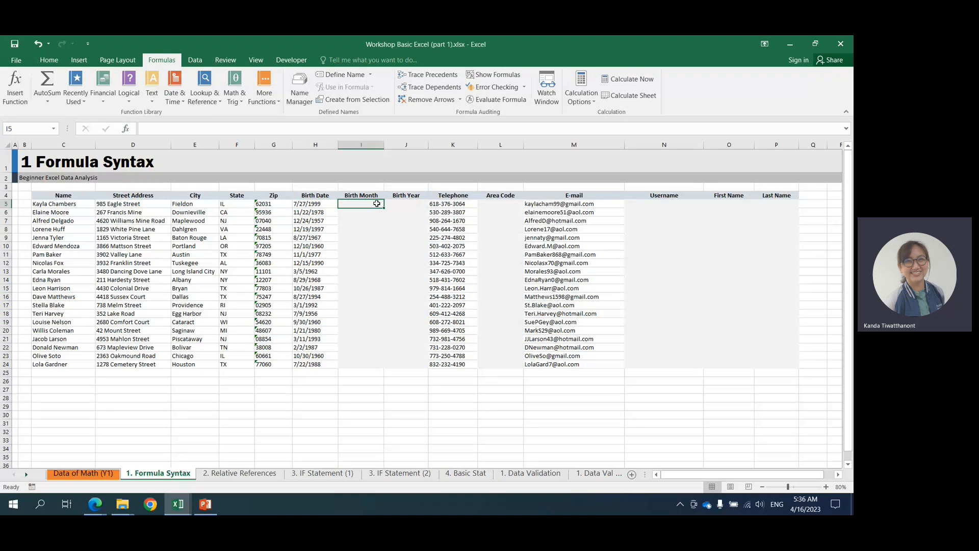
Enter the formula =month(H5) directly in cell I5 and fill it down the Birth Month column to I24.
{"action": "type", "text": "="}
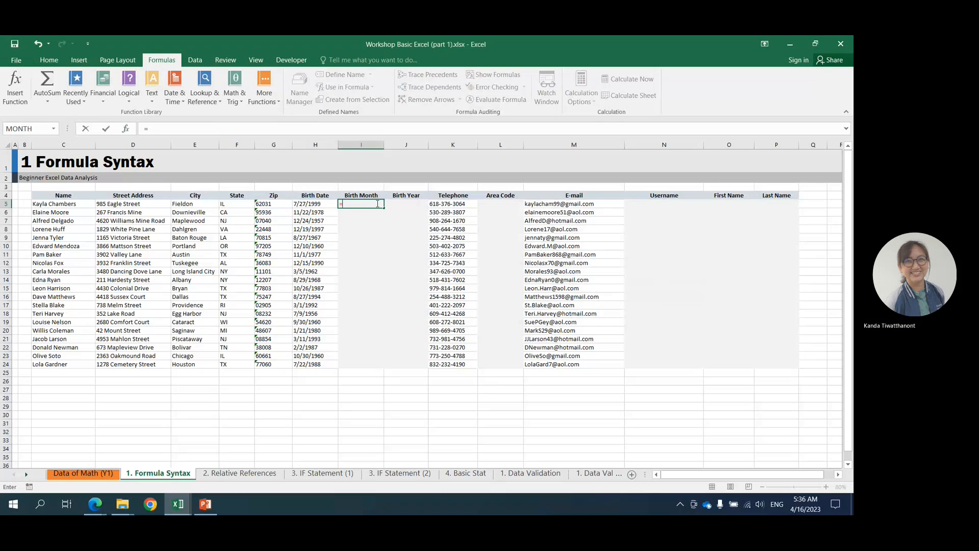
{"action": "type", "text": "mo"}
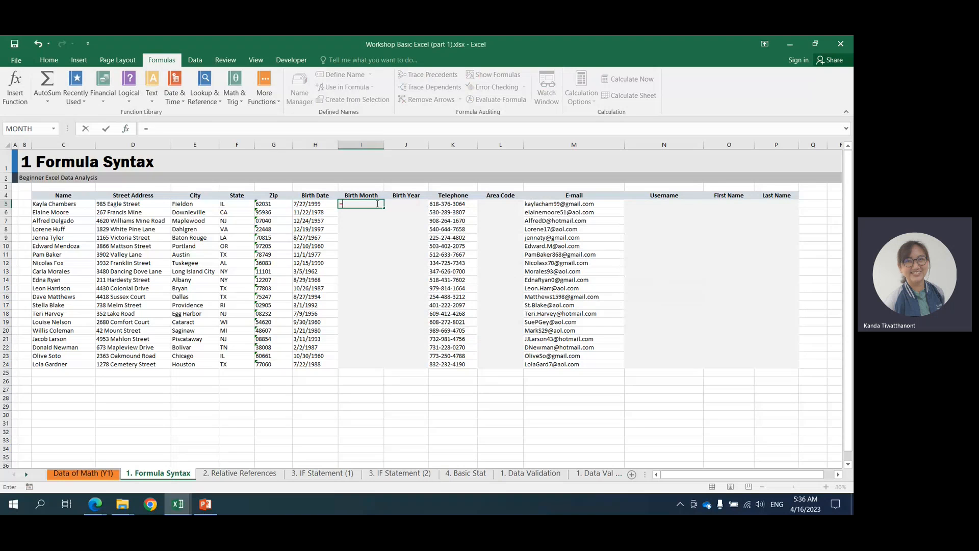
{"action": "type", "text": "nth"}
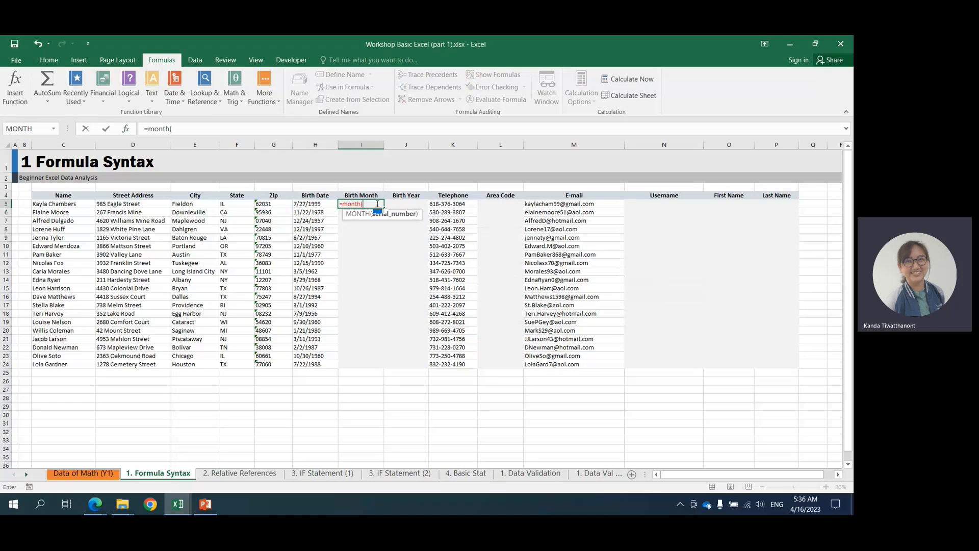
{"action": "type", "text": "("}
{"action": "left_click", "coordinate": [312, 205]}
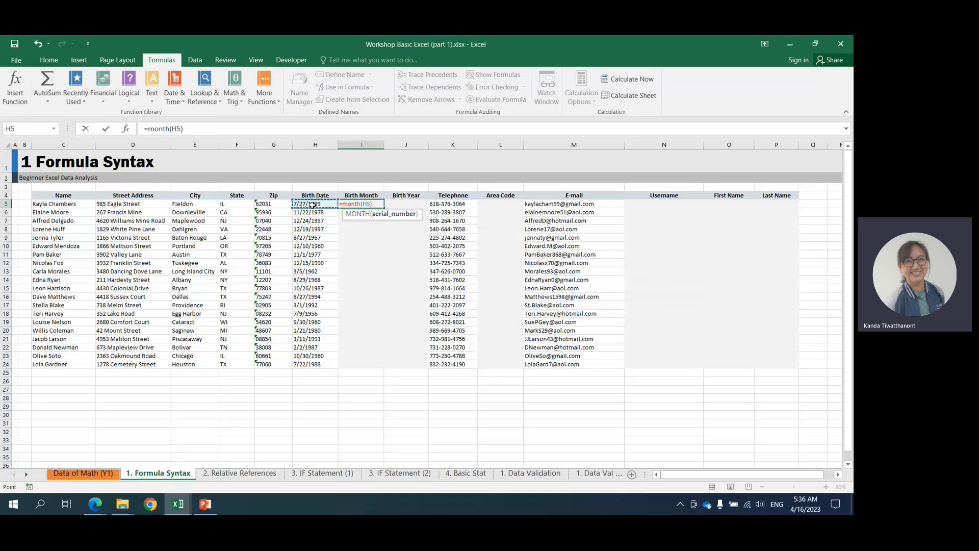
{"action": "type", "text": ")"}
{"action": "key", "text": "Return"}
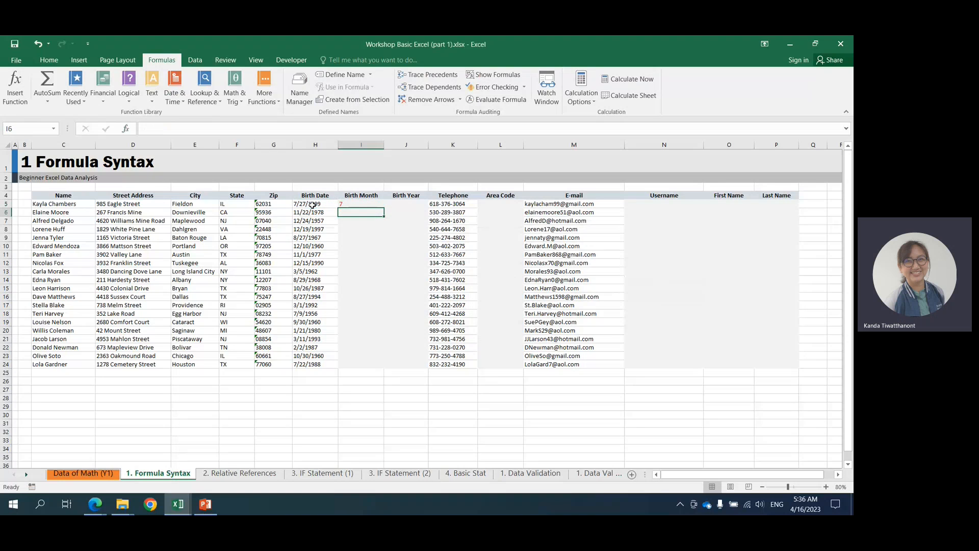
{"action": "left_click", "coordinate": [375, 204]}
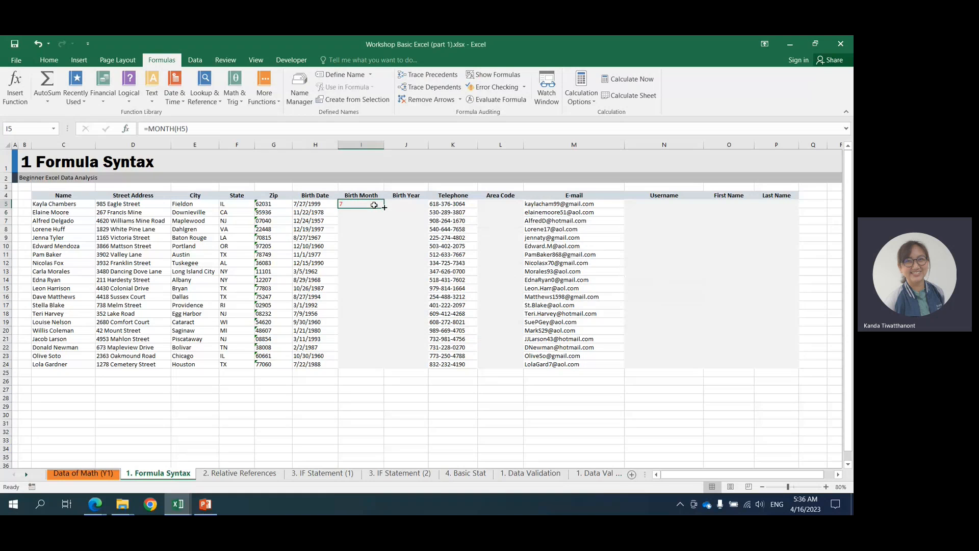
{"action": "double_click", "coordinate": [384, 207]}
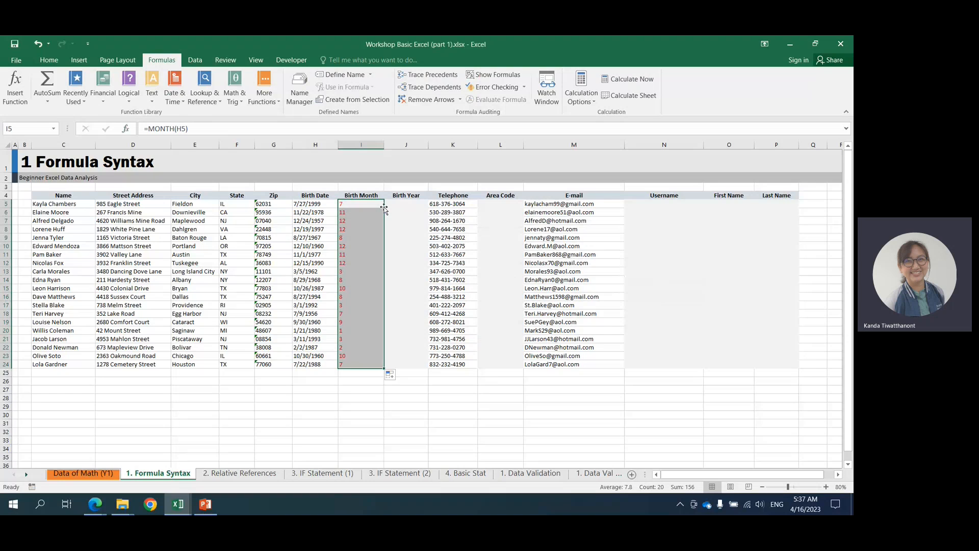
Enter the formula =year(H5) in cell J5, the first cell of the Birth Year column.
{"action": "left_click", "coordinate": [408, 205]}
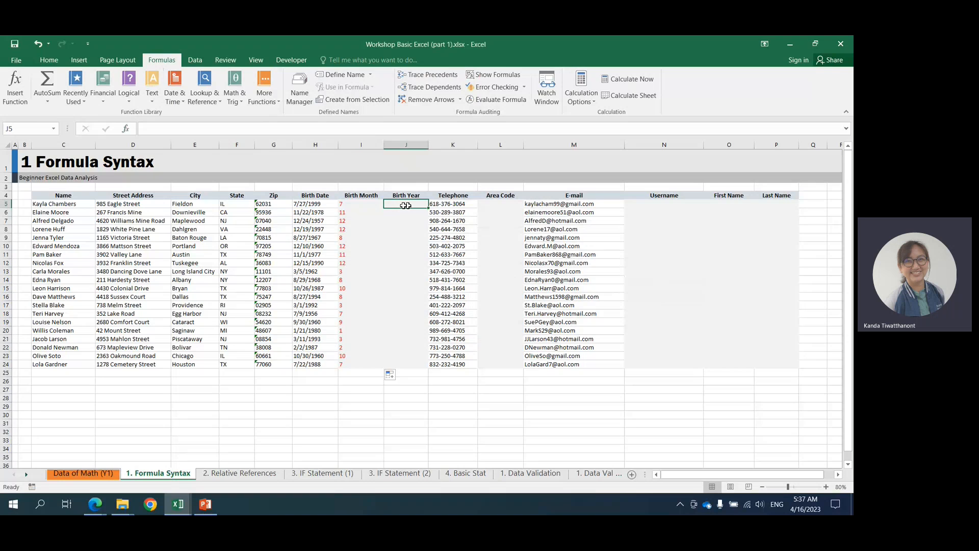
{"action": "type", "text": "="}
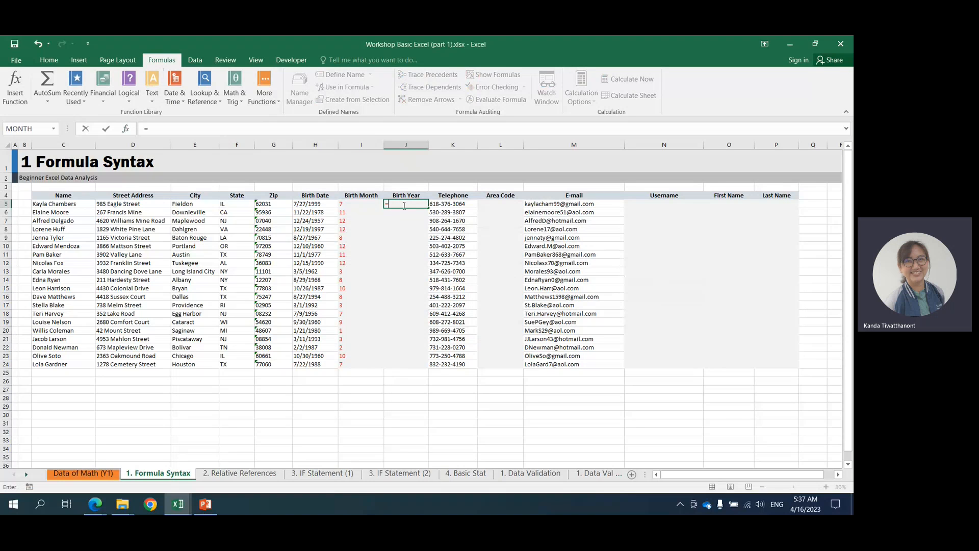
{"action": "type", "text": "ye"}
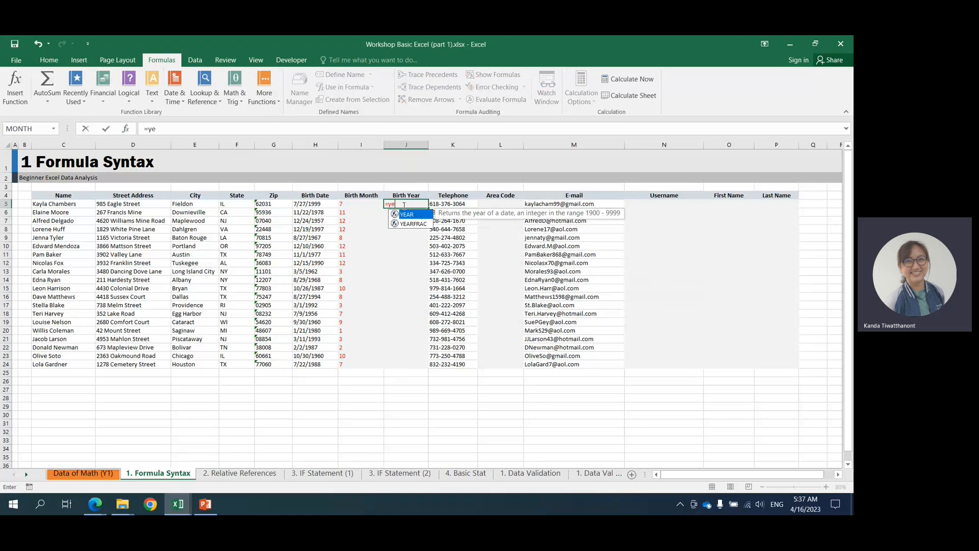
{"action": "type", "text": "ar("}
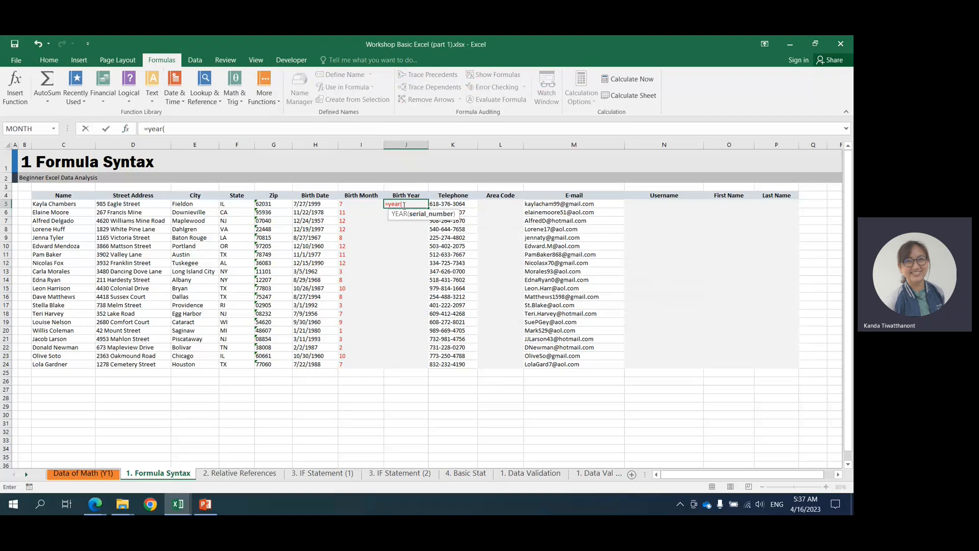
{"action": "left_click", "coordinate": [300, 203]}
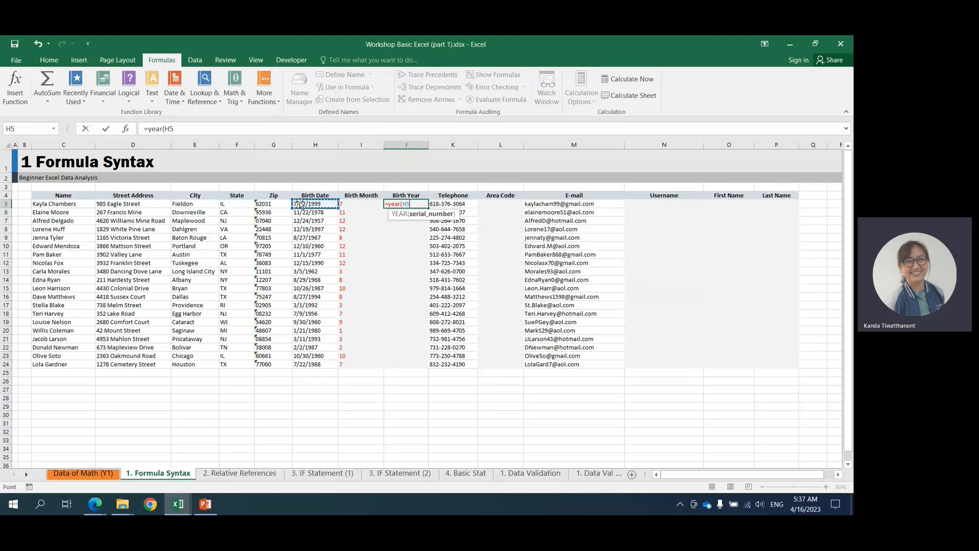
{"action": "type", "text": ")"}
{"action": "key", "text": "Return"}
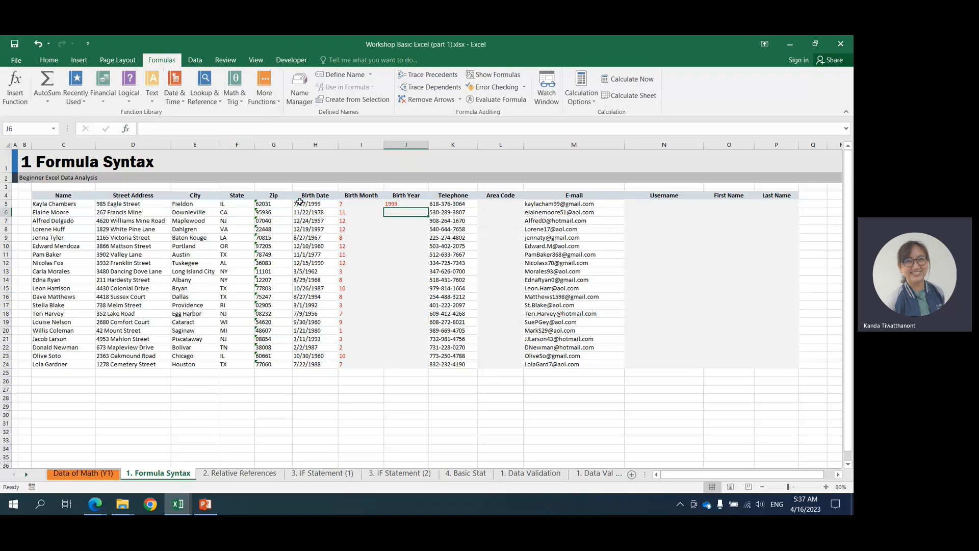
Fill the YEAR formula from J5 down the Birth Year column to J24.
{"action": "left_click", "coordinate": [413, 203]}
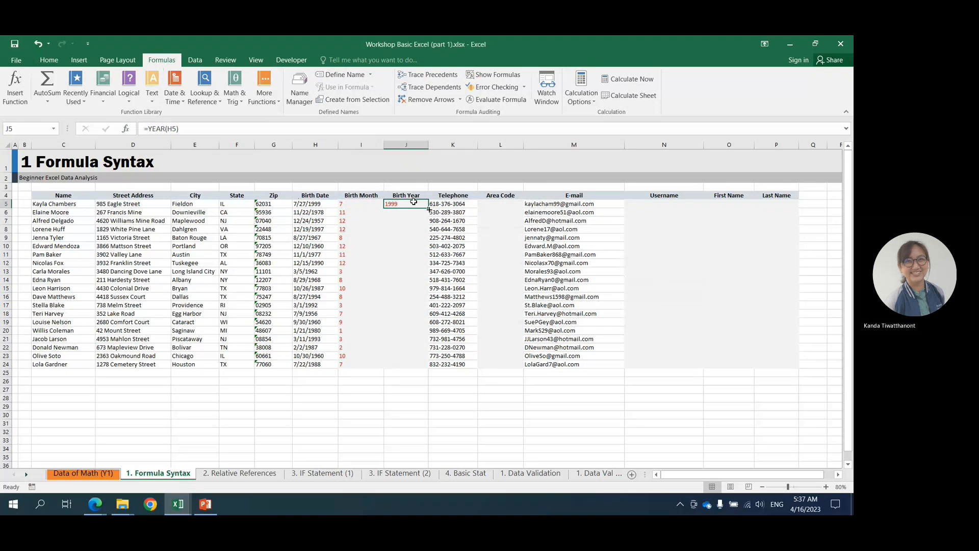
{"action": "double_click", "coordinate": [429, 209]}
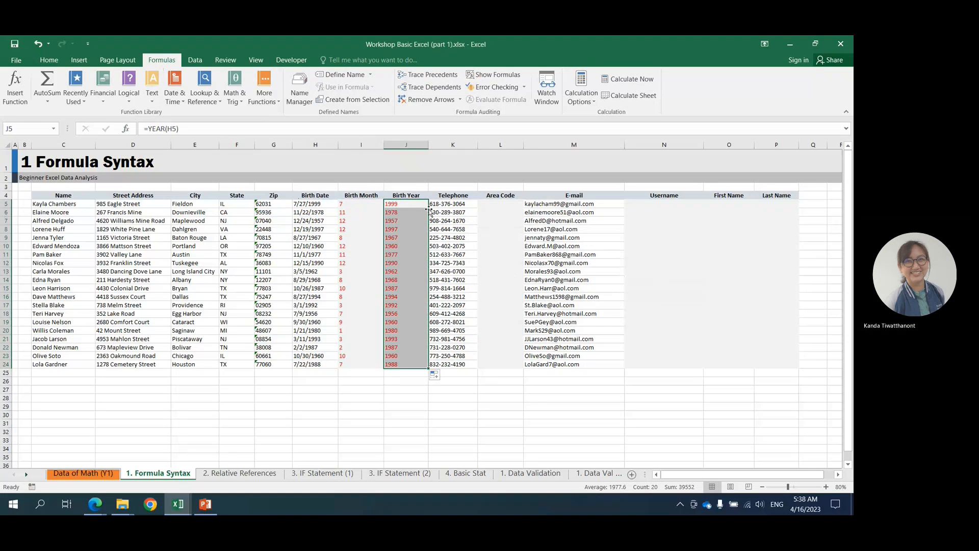
{"action": "left_click", "coordinate": [353, 202]}
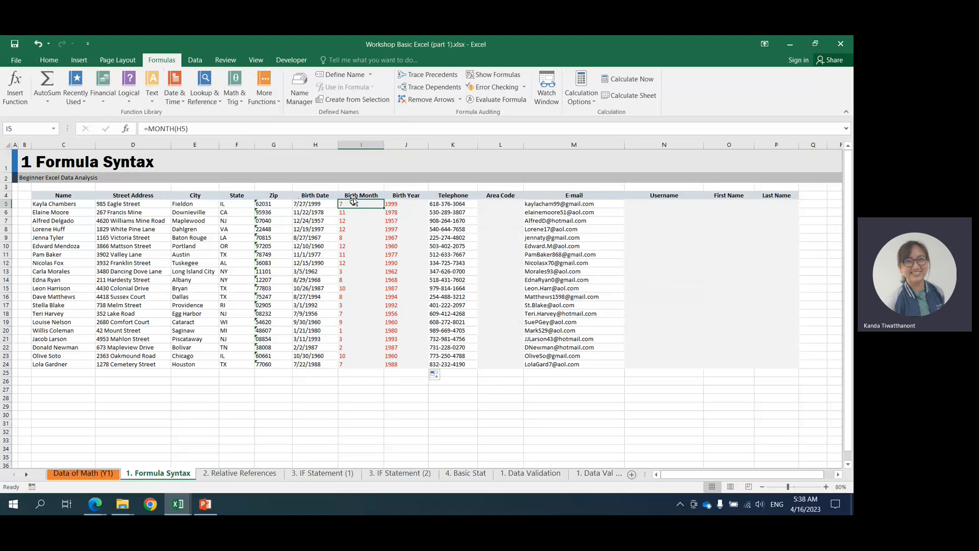
Enter the formula =left(K5) in cell L5, the first cell of the Area Code column.
{"action": "left_click", "coordinate": [493, 203]}
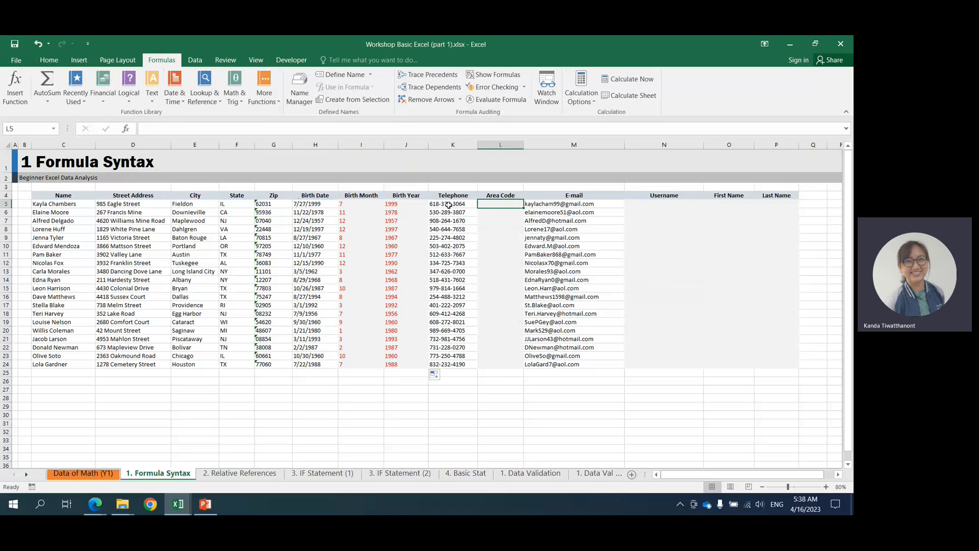
{"action": "type", "text": "="}
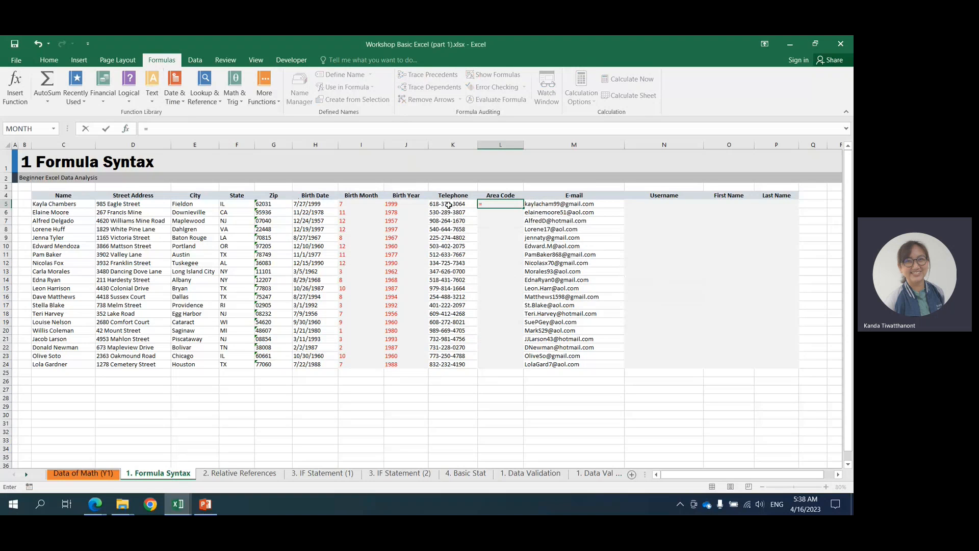
{"action": "type", "text": "left("}
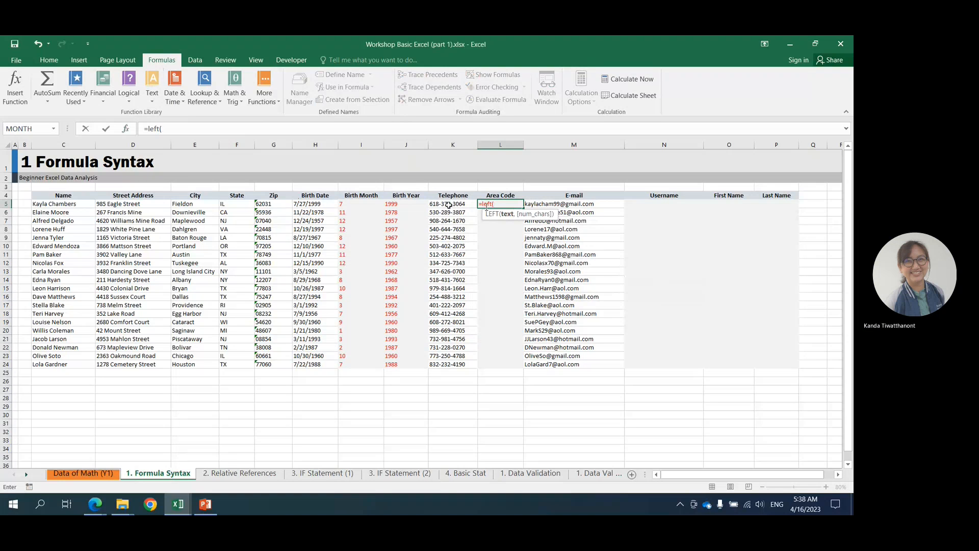
{"action": "left_click", "coordinate": [500, 204]}
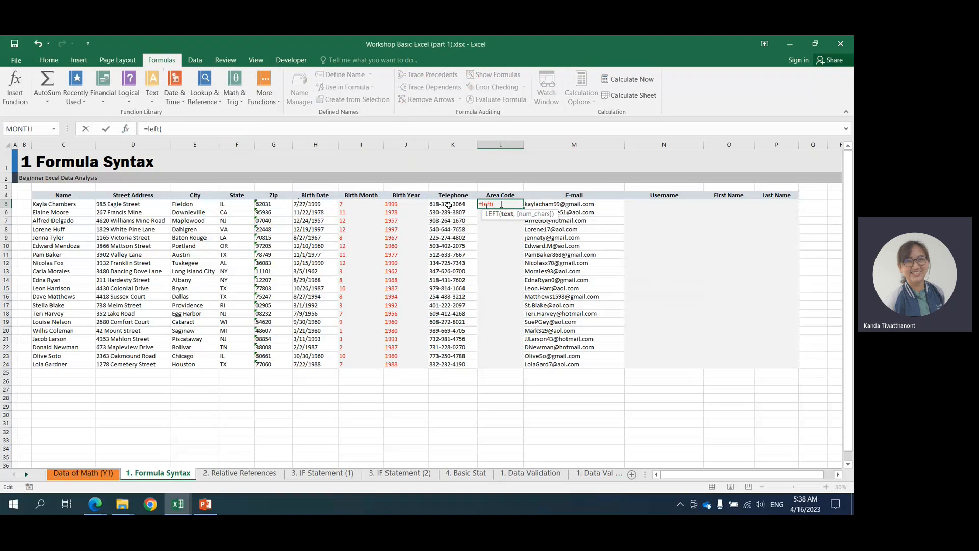
{"action": "key", "text": "BackSpace"}
{"action": "key", "text": "BackSpace"}
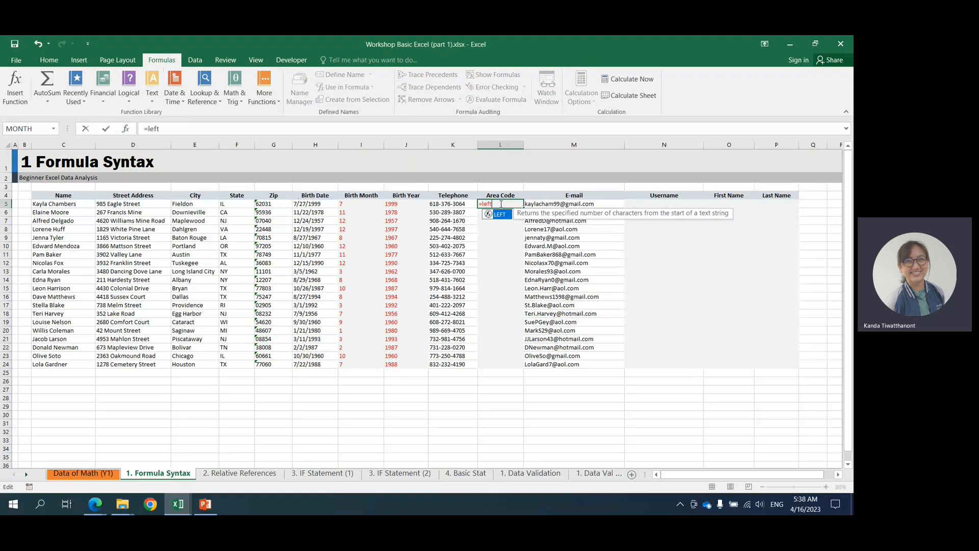
{"action": "type", "text": "("}
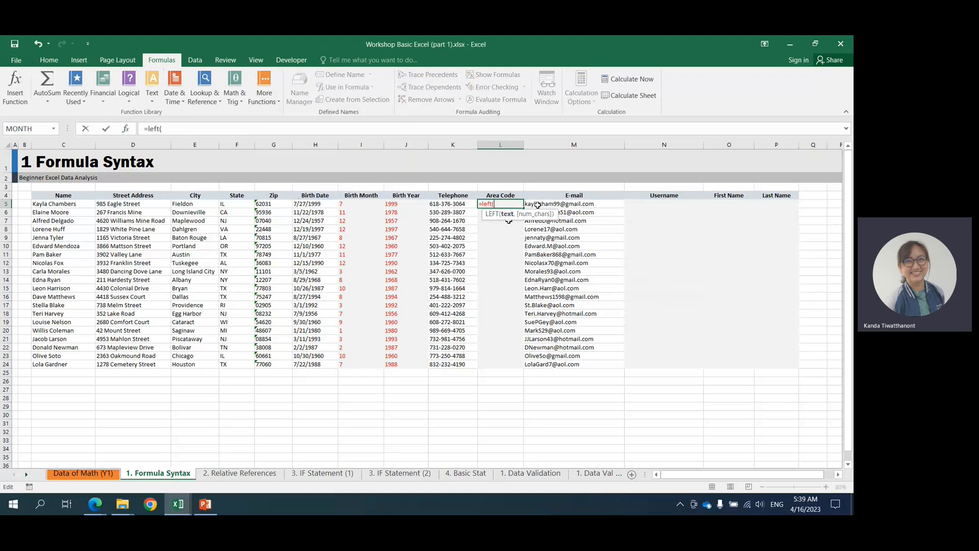
{"action": "left_click", "coordinate": [461, 204]}
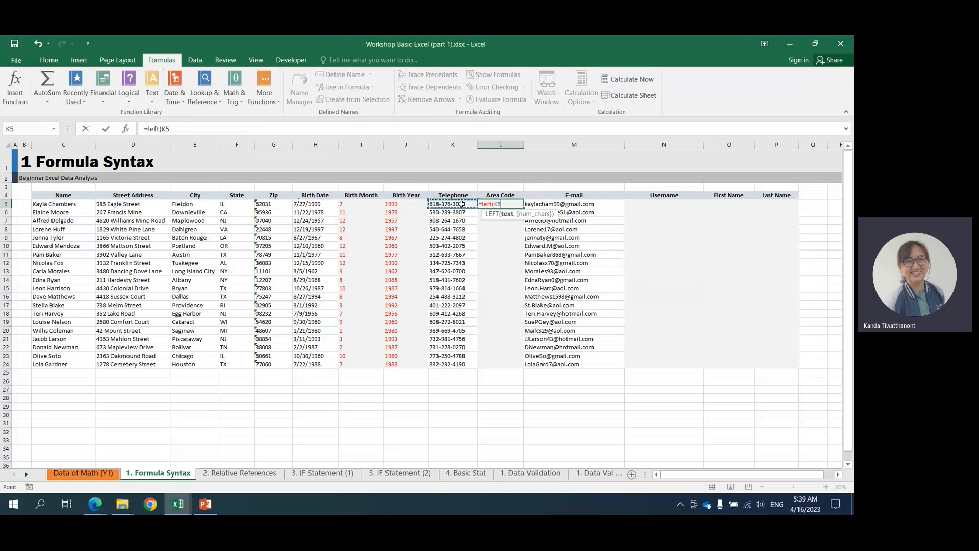
{"action": "type", "text": ","}
{"action": "key", "text": "BackSpace"}
{"action": "type", "text": ")"}
{"action": "key", "text": "Return"}
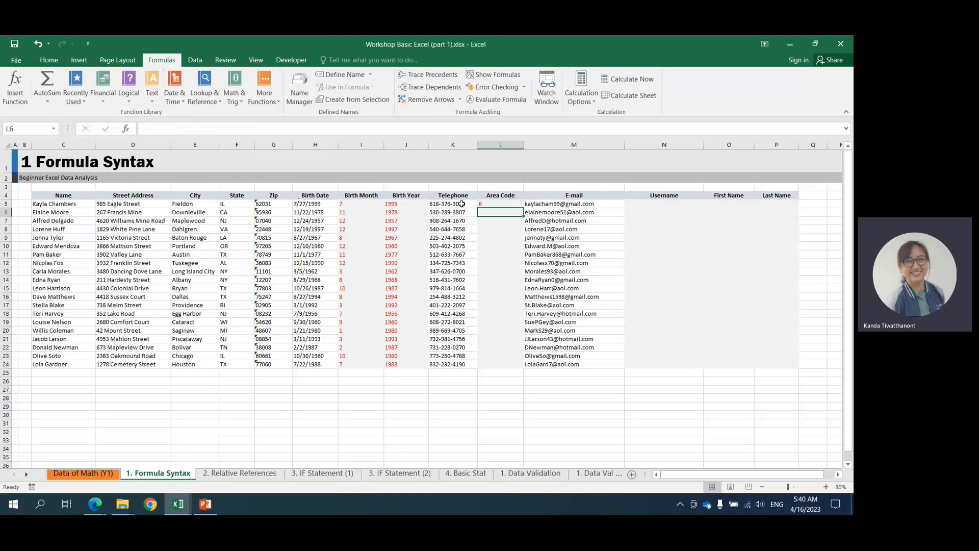
Try filling the LEFT formula from L5 down to L24 and undo the fill.
{"action": "left_click", "coordinate": [485, 204]}
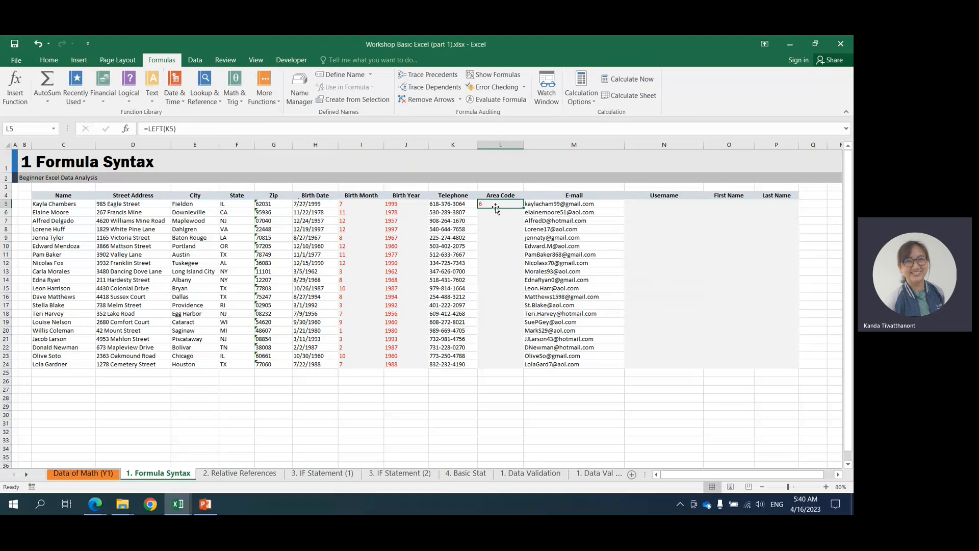
{"action": "double_click", "coordinate": [521, 208]}
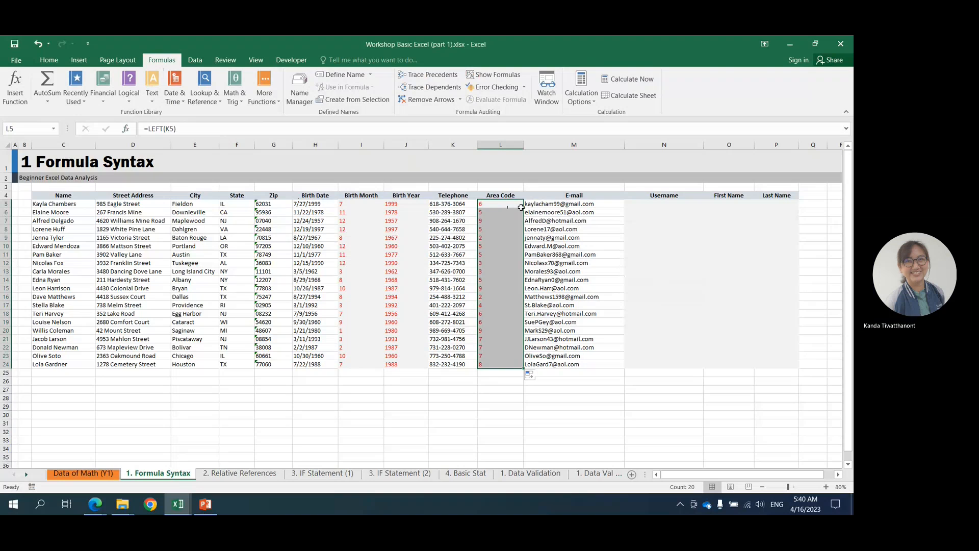
{"action": "key", "text": "ctrl+z"}
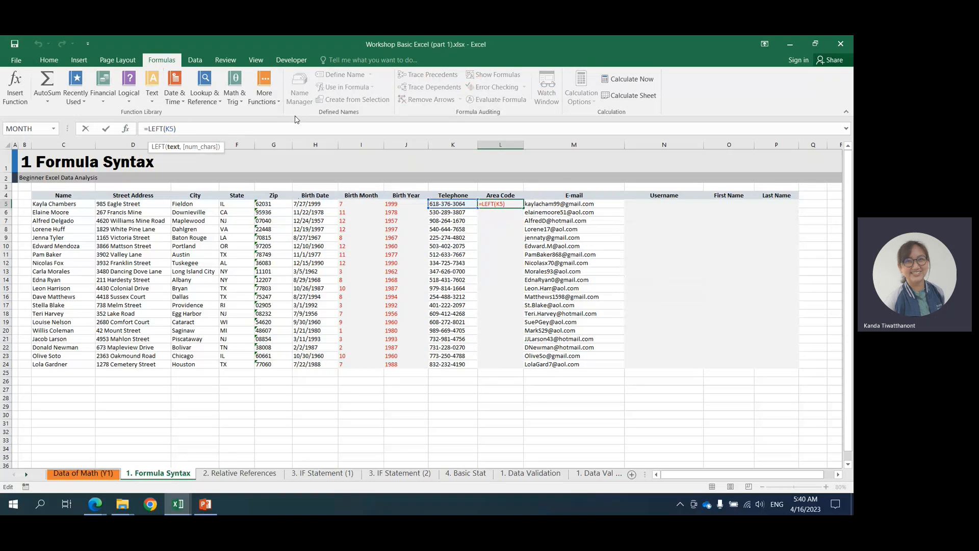
Add 3 as the number of characters in L5's LEFT formula and fill it down the Area Code column to L24.
{"action": "type", "text": ", 3"}
{"action": "key", "text": "ctrl+Return"}
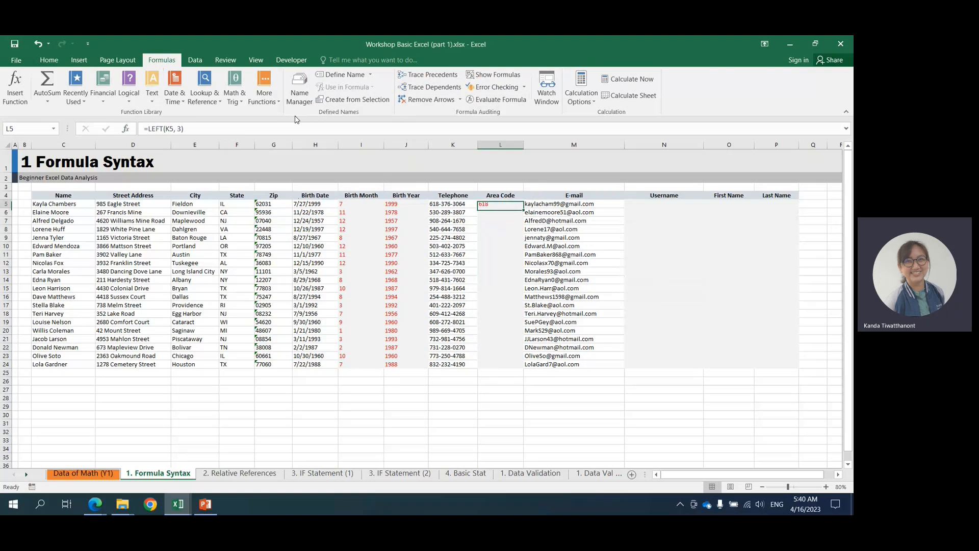
{"action": "double_click", "coordinate": [525, 207]}
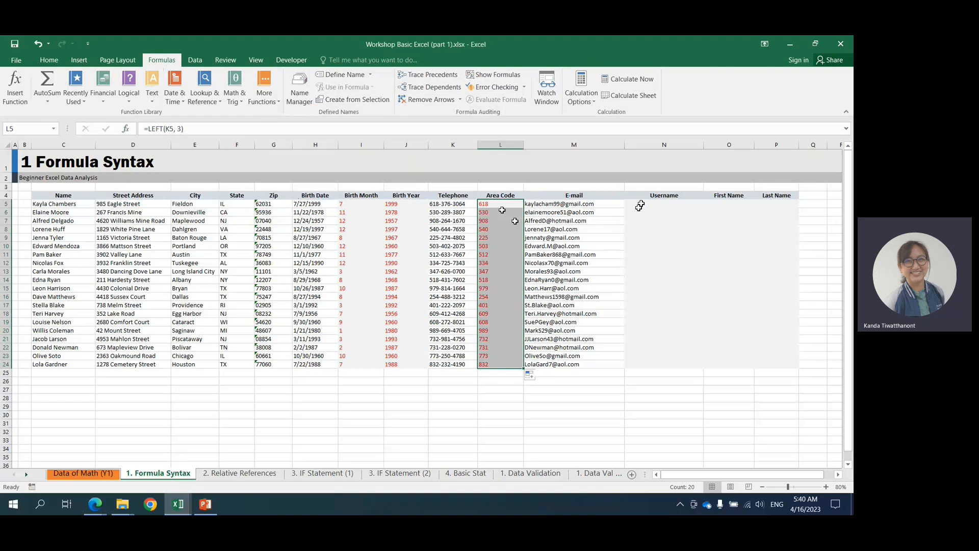
Highlight the part before the @ sign in the M5 e-mail, open M6 for editing, and undo the accidental hyperlinks.
{"action": "left_click", "coordinate": [639, 204]}
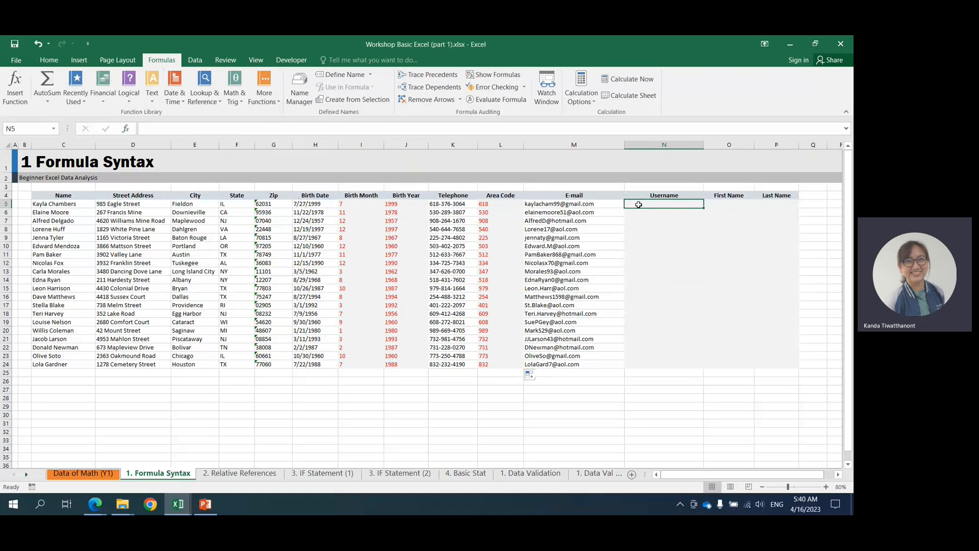
{"action": "left_click", "coordinate": [610, 203]}
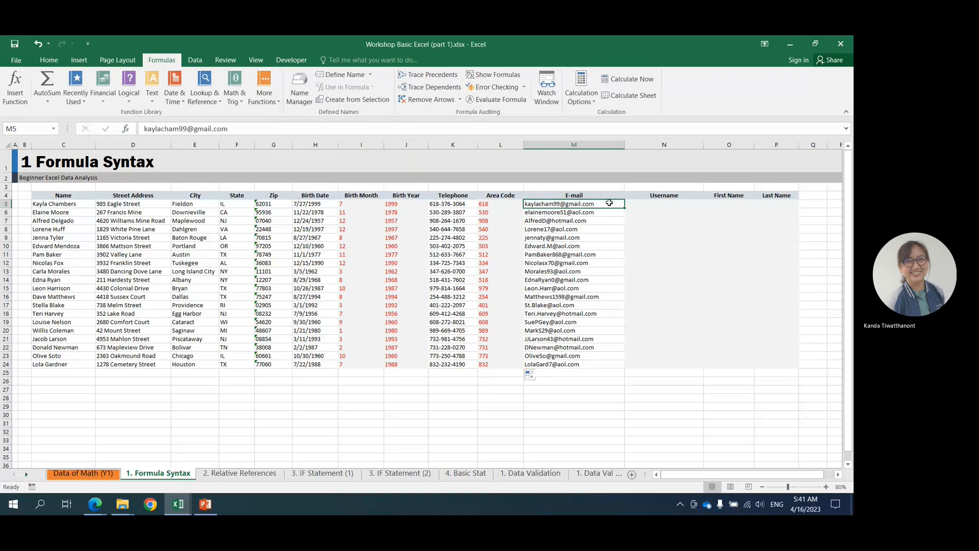
{"action": "double_click", "coordinate": [559, 203]}
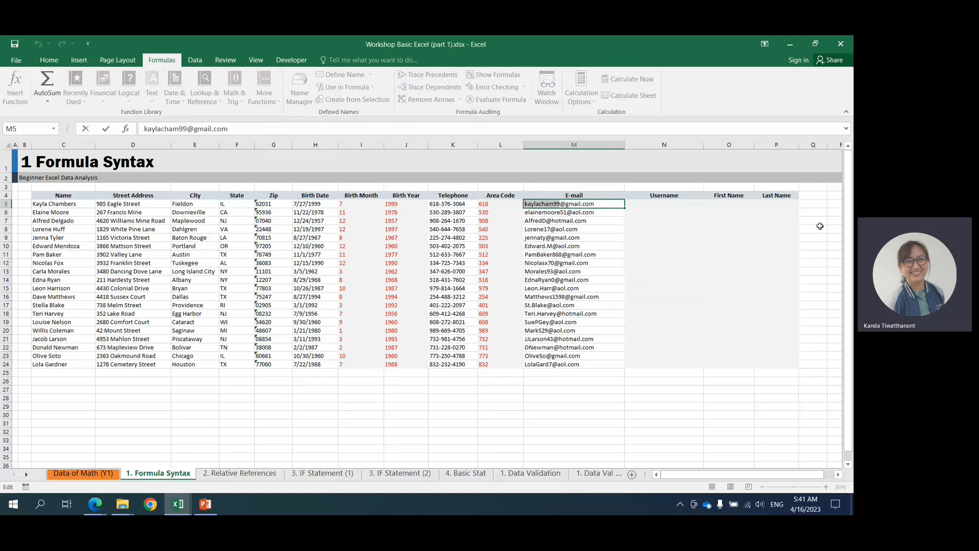
{"action": "double_click", "coordinate": [565, 213]}
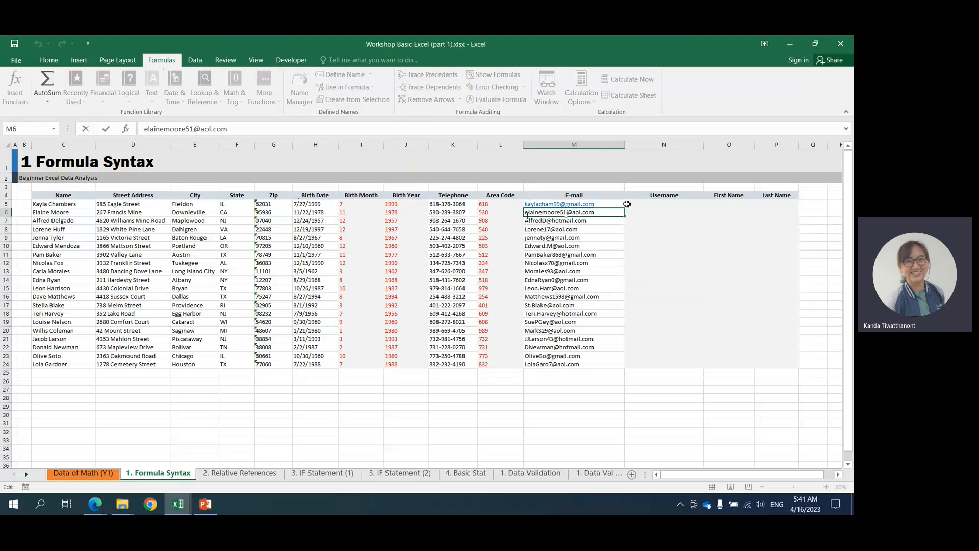
{"action": "left_click", "coordinate": [648, 215]}
{"action": "key", "text": "ctrl+z"}
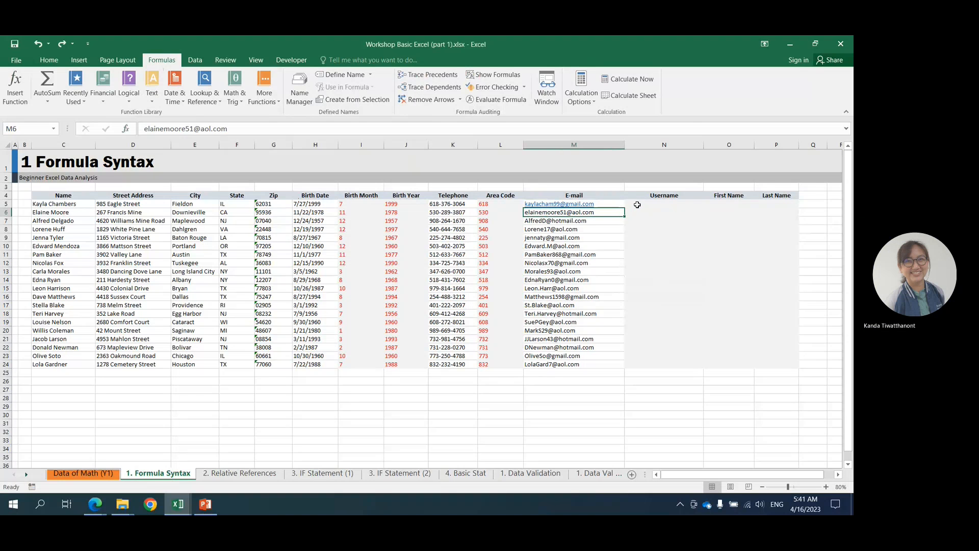
{"action": "key", "text": "ctrl+z"}
Enter the formula =left(M5,11) in cell N5 and fill it down the Username column to N24.
{"action": "left_click", "coordinate": [634, 203]}
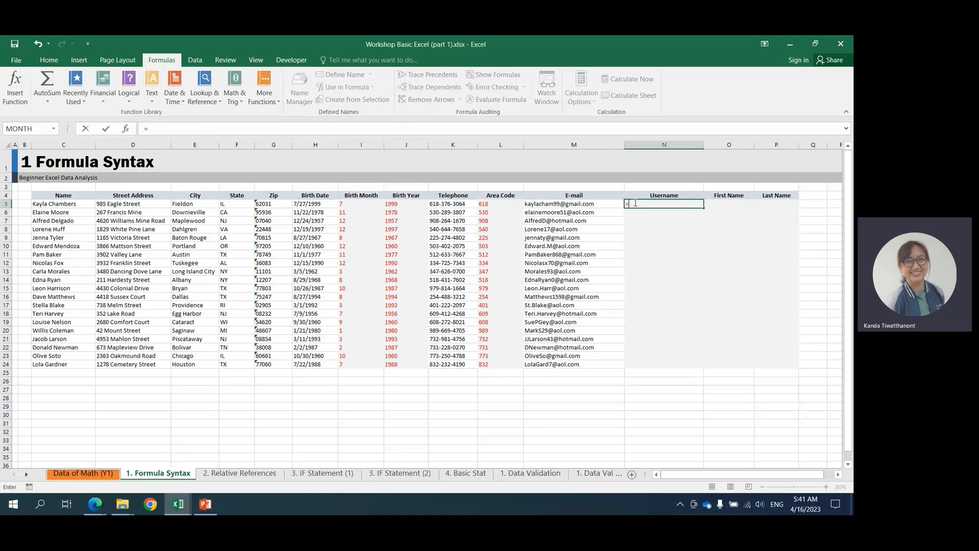
{"action": "type", "text": "=left("}
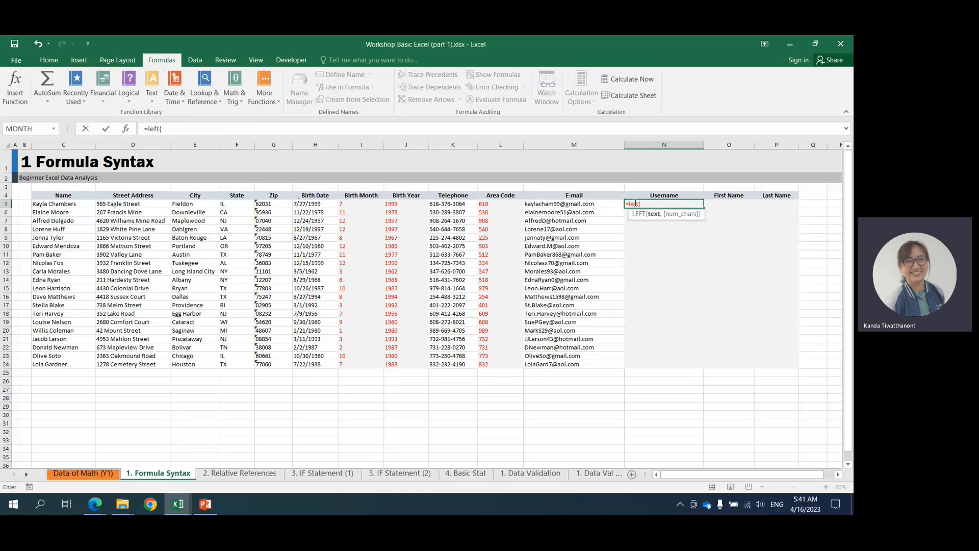
{"action": "left_click", "coordinate": [600, 204]}
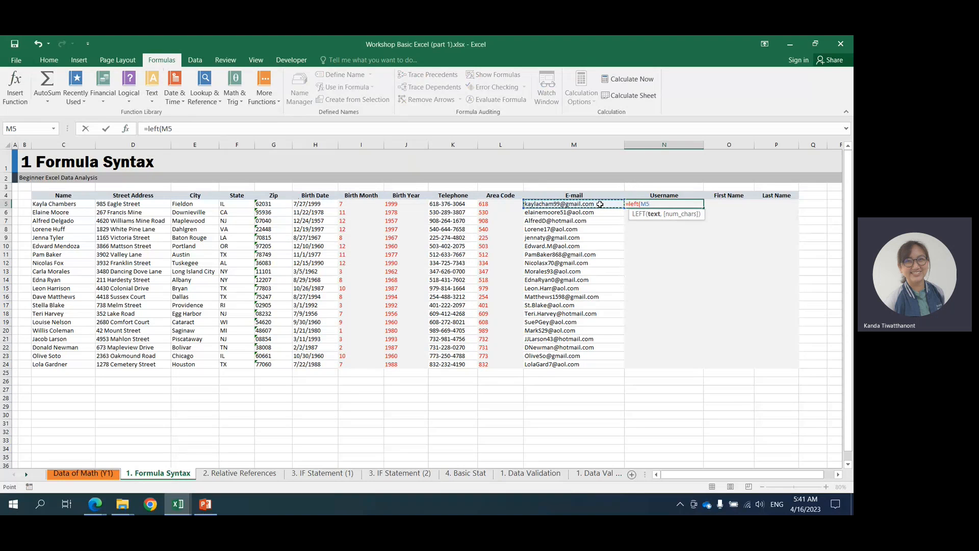
{"action": "type", "text": ","}
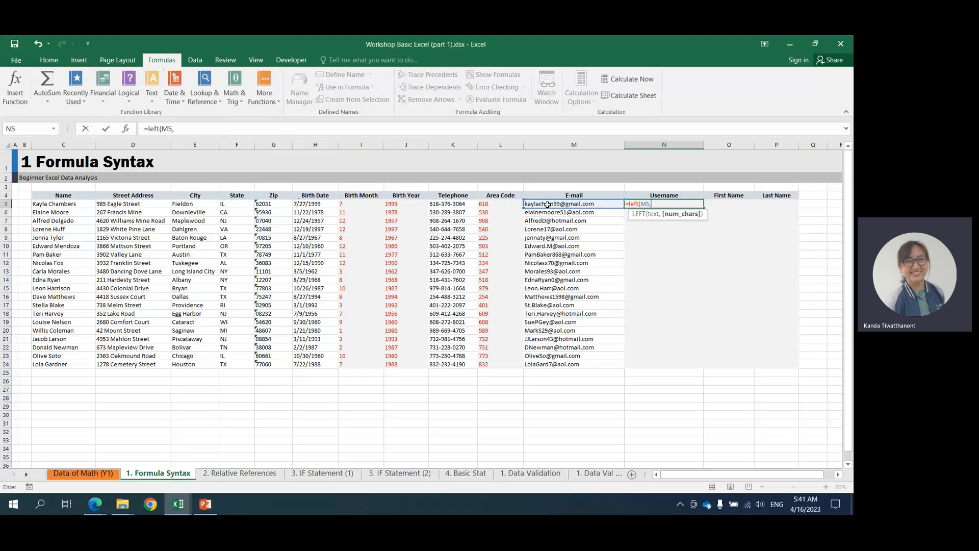
{"action": "type", "text": "10"}
{"action": "key", "text": "Return"}
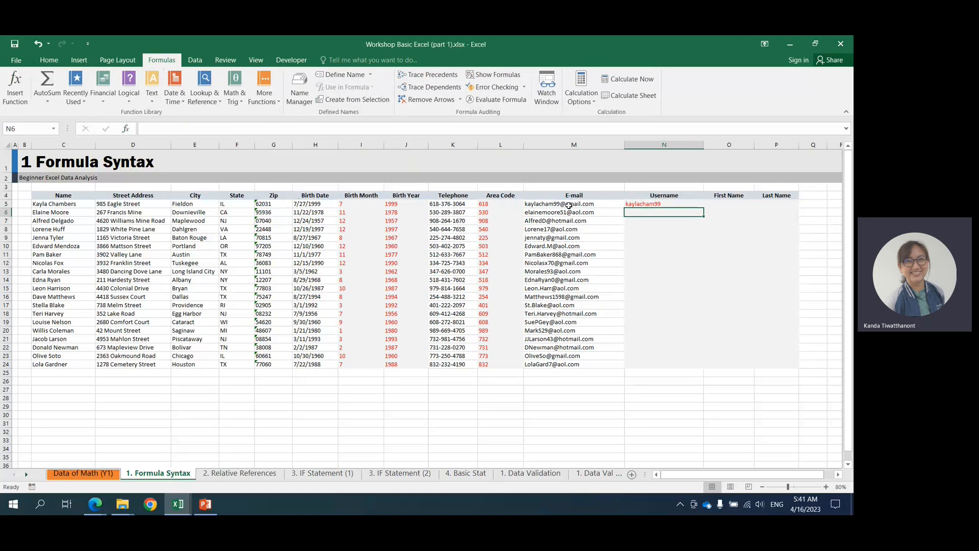
{"action": "left_click", "coordinate": [640, 203]}
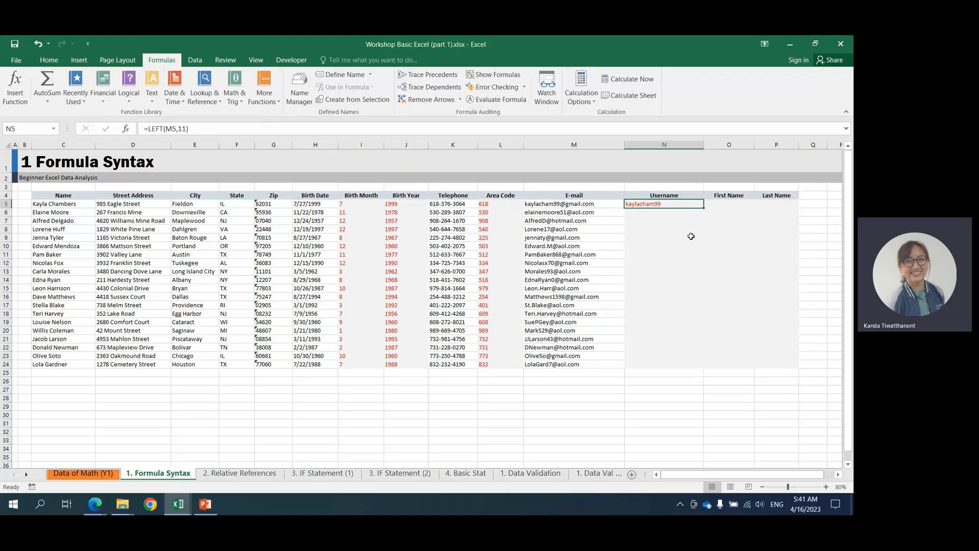
{"action": "double_click", "coordinate": [703, 207]}
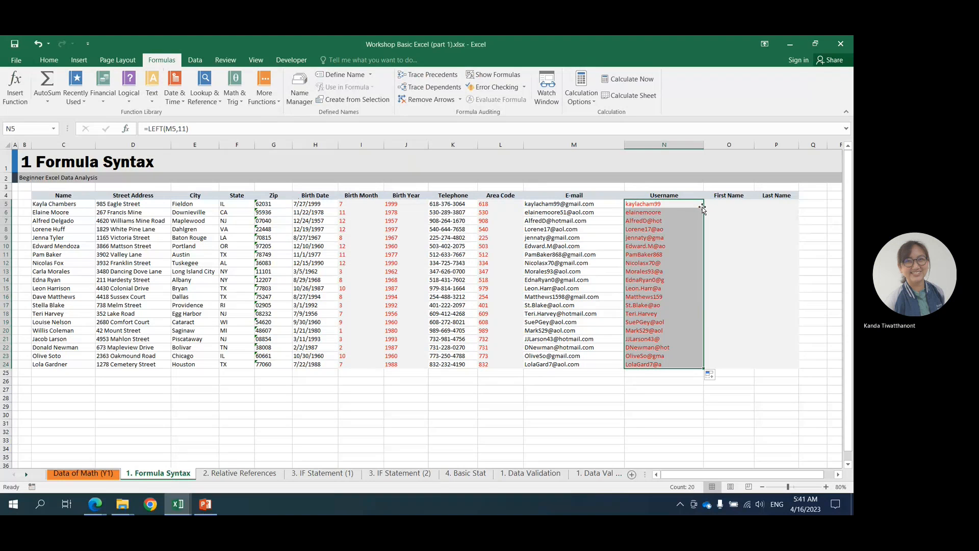
Examine the extracted usernames in N5 to N7 and the function name and character count in N5's LEFT formula.
{"action": "left_click", "coordinate": [662, 213]}
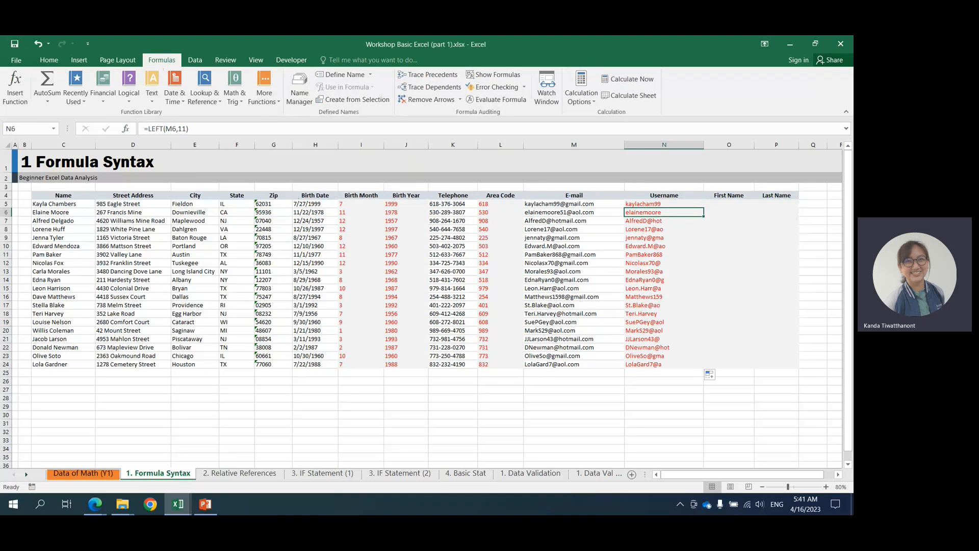
{"action": "left_click", "coordinate": [664, 222]}
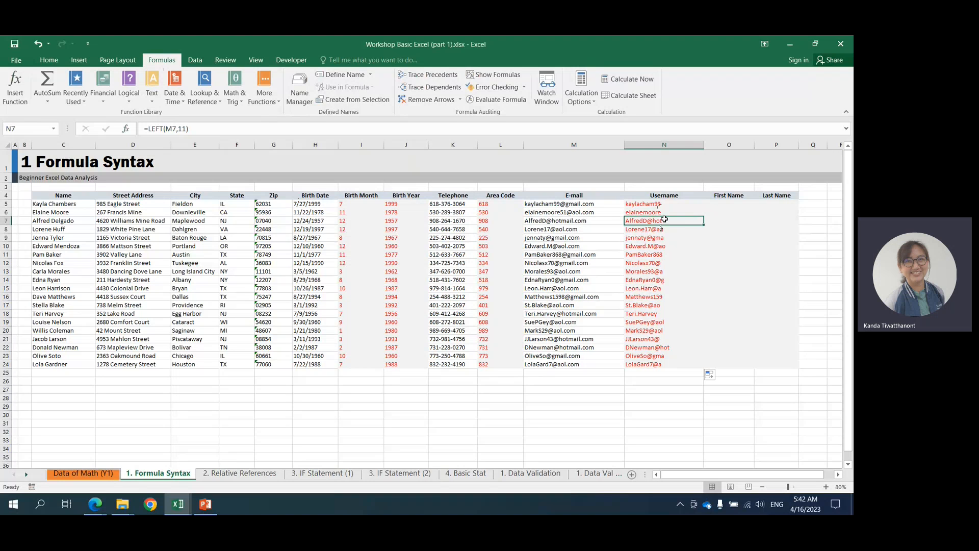
{"action": "left_click", "coordinate": [660, 204]}
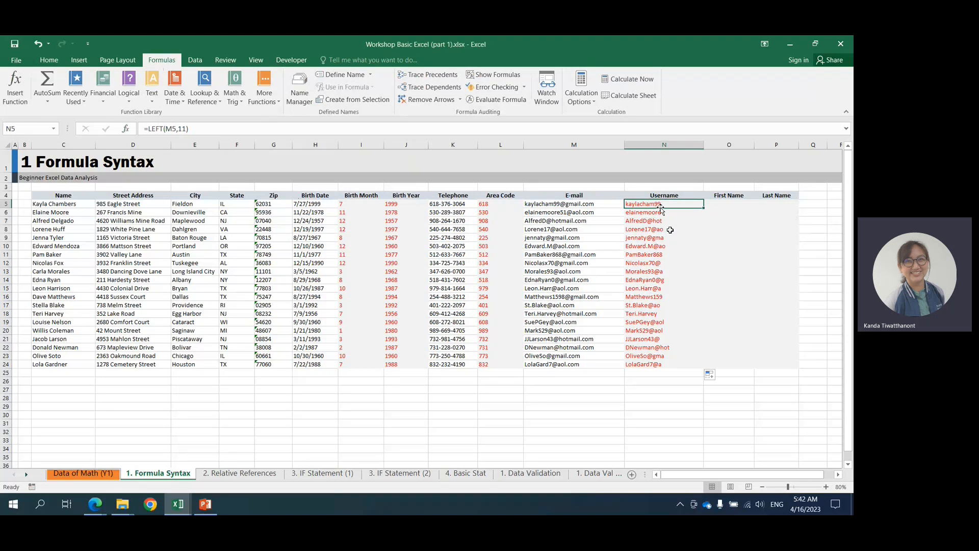
{"action": "left_click", "coordinate": [189, 124]}
{"action": "key", "text": "Left"}
{"action": "key", "text": "shift+Left"}
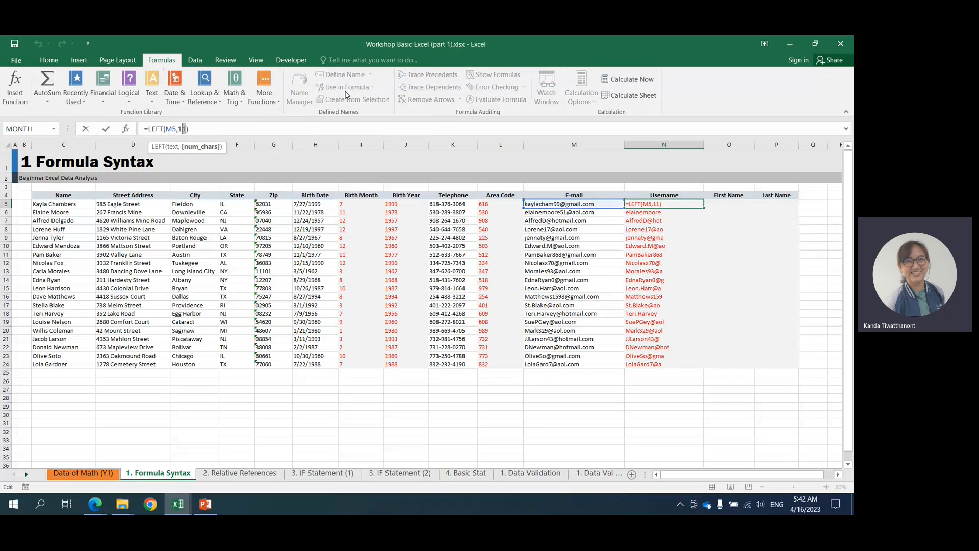
{"action": "key", "text": "shift+Left"}
{"action": "left_click_drag", "start_coordinate": [148, 130], "coordinate": [163, 129]}
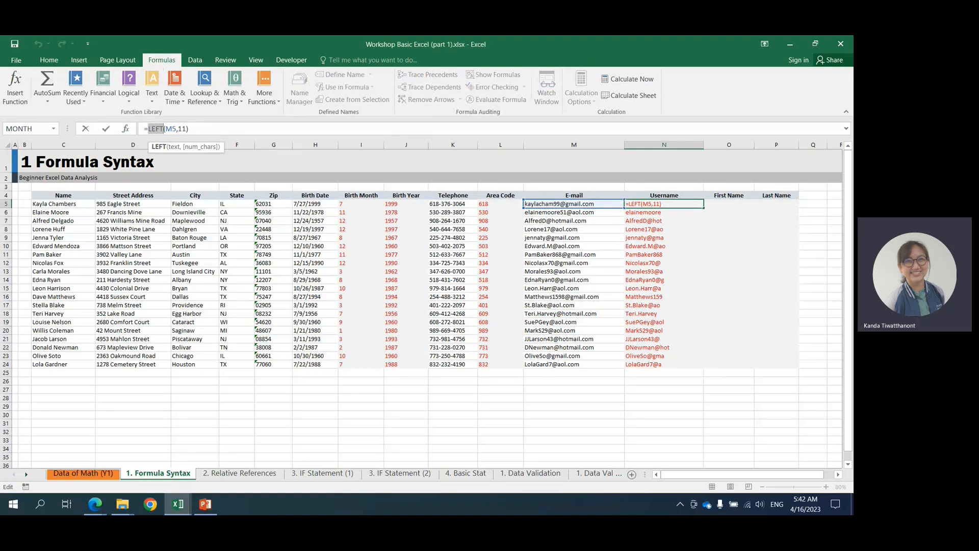
{"action": "left_click", "coordinate": [181, 130]}
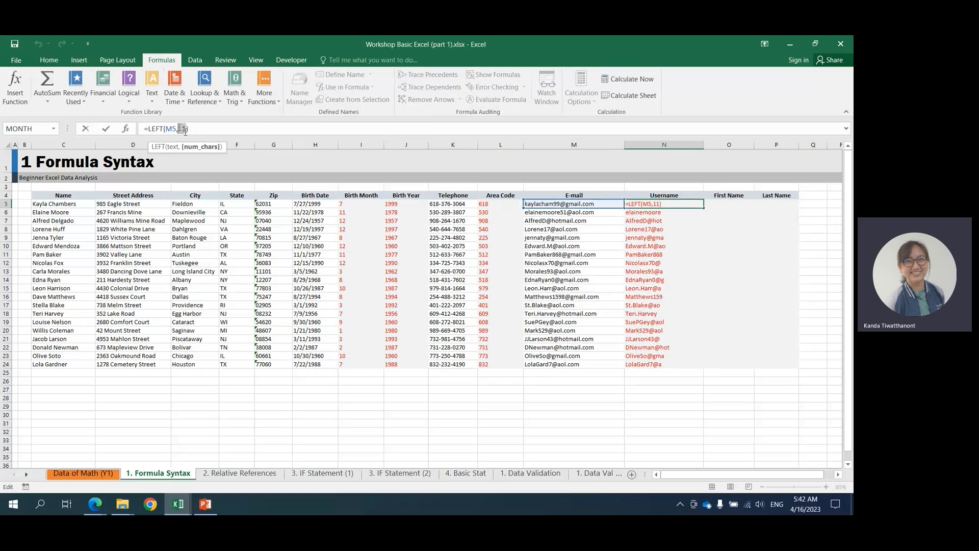
{"action": "key", "text": "ctrl+Return"}
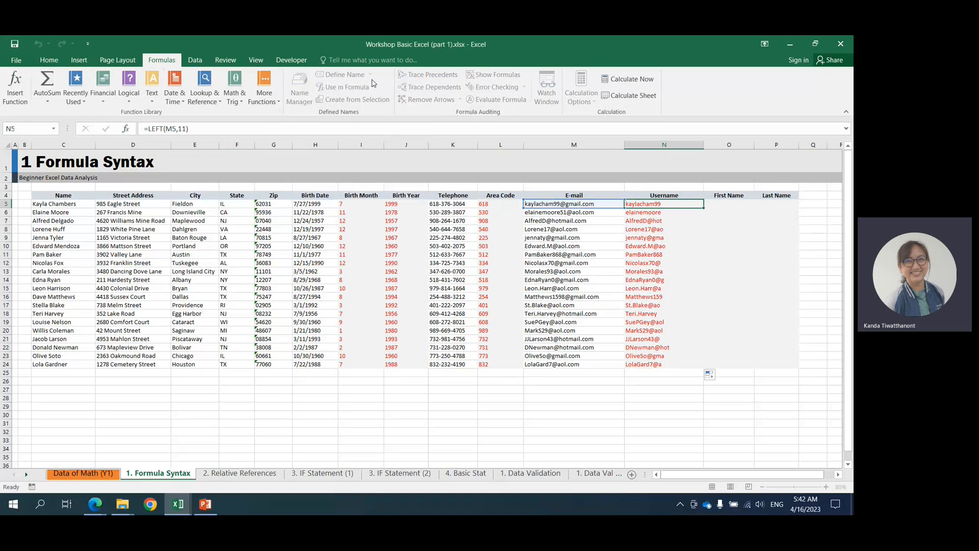
Clear the LEFT formulas from N5 to N24 in the Username column.
{"action": "left_click", "coordinate": [654, 357], "text": "shift"}
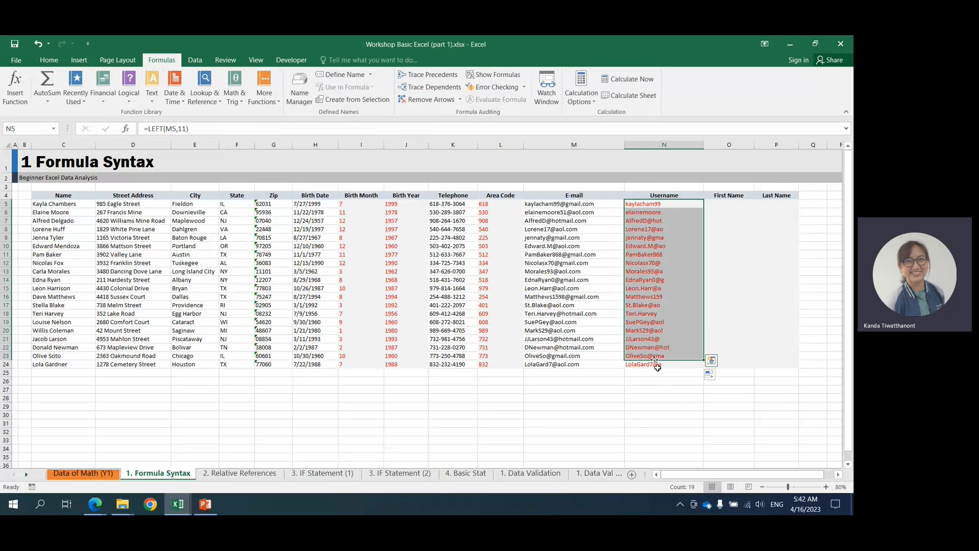
{"action": "left_click", "coordinate": [654, 364], "text": "shift"}
{"action": "key", "text": "Delete"}
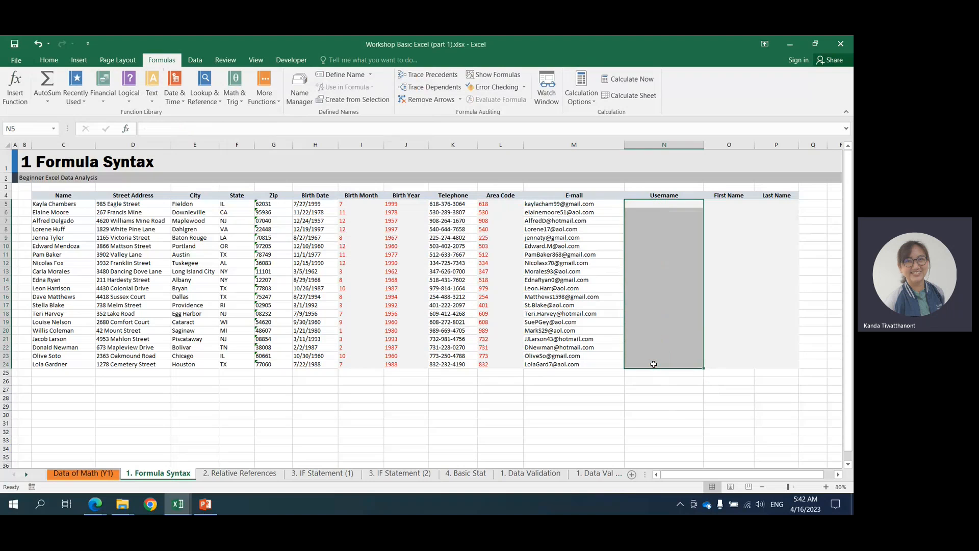
Enter the formula =search("@",M5) in cell N5 to locate the @ sign in the e-mail.
{"action": "left_click", "coordinate": [644, 204]}
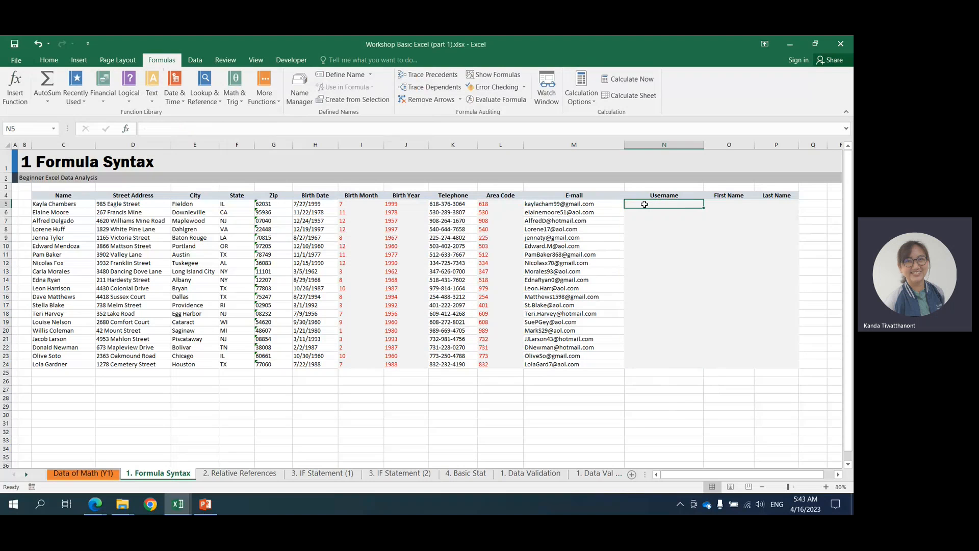
{"action": "type", "text": "=search("}
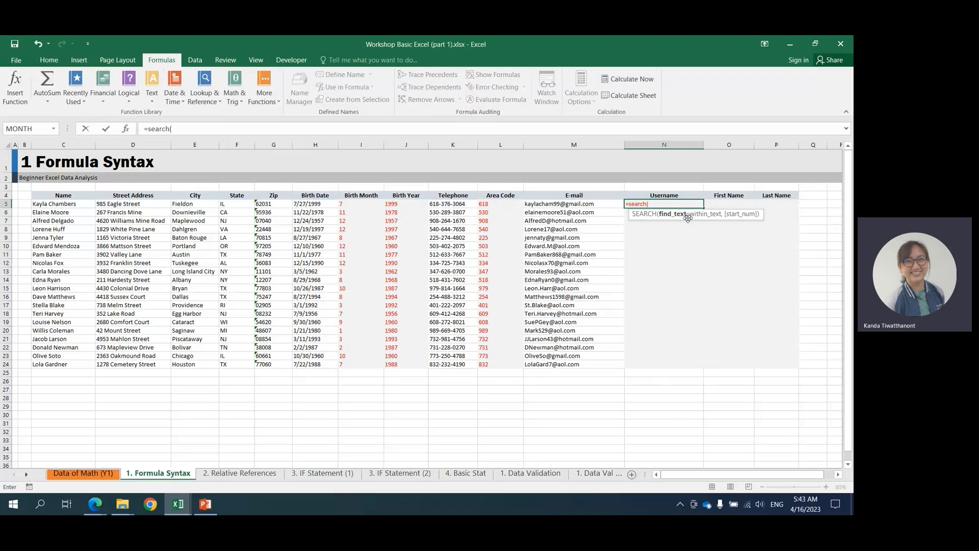
{"action": "type", "text": "\"@\""}
{"action": "left_click", "coordinate": [648, 204]}
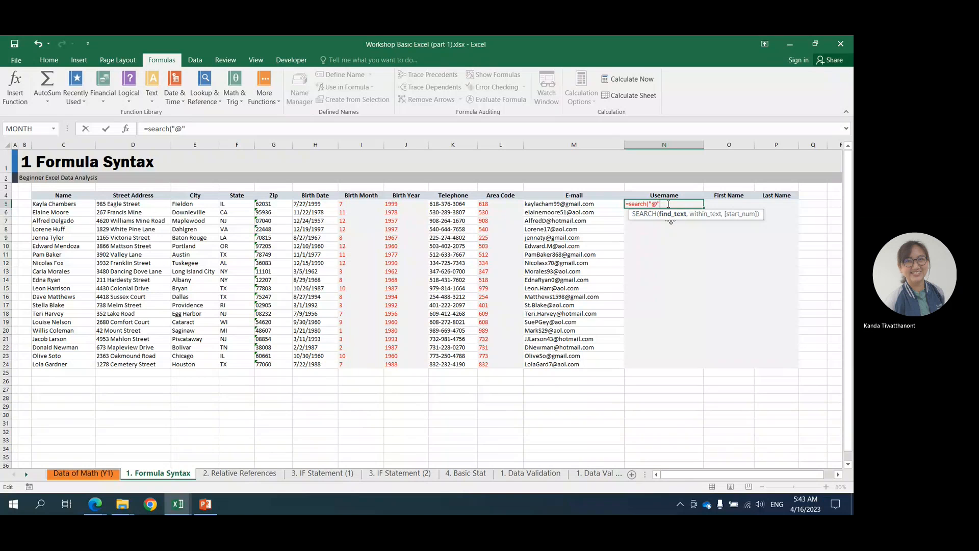
{"action": "type", "text": ","}
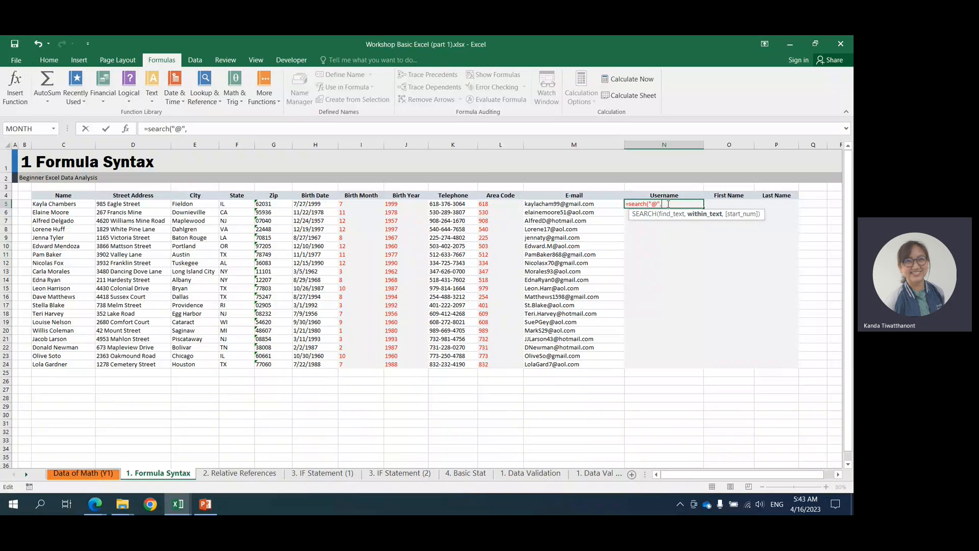
{"action": "left_click", "coordinate": [593, 204]}
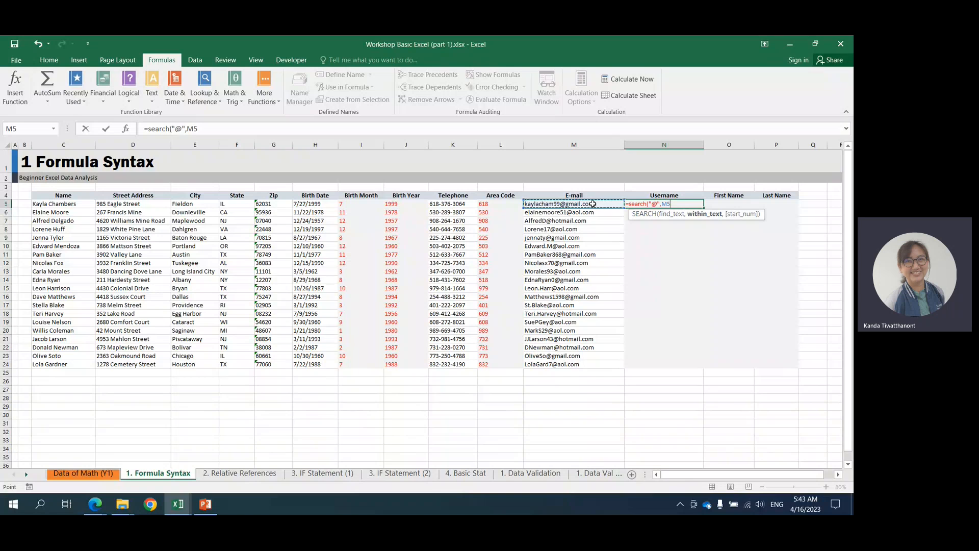
{"action": "type", "text": ")"}
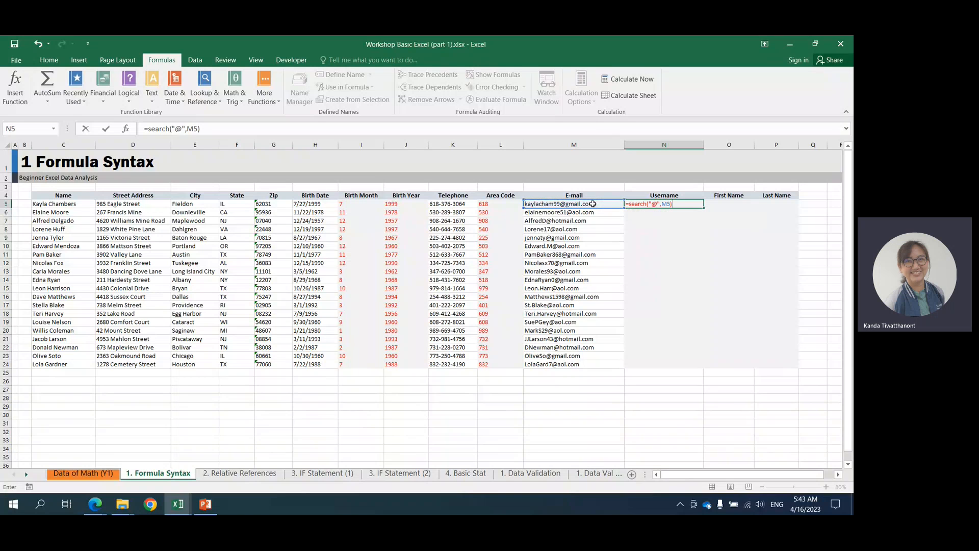
{"action": "key", "text": "Return"}
{"action": "key", "text": "Up"}
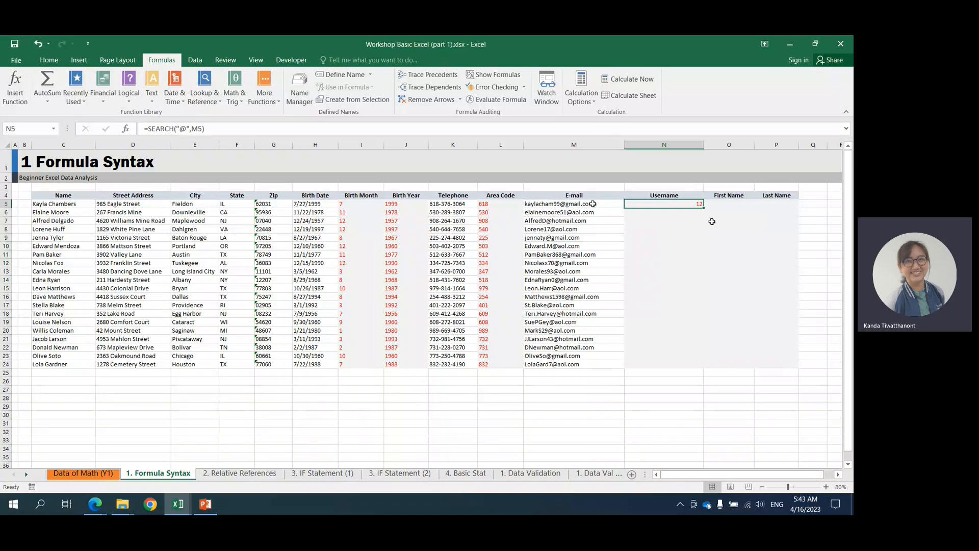
Fill N5's SEARCH formula down the Username column to N24, and clear the copies in N6 to N24.
{"action": "double_click", "coordinate": [703, 208]}
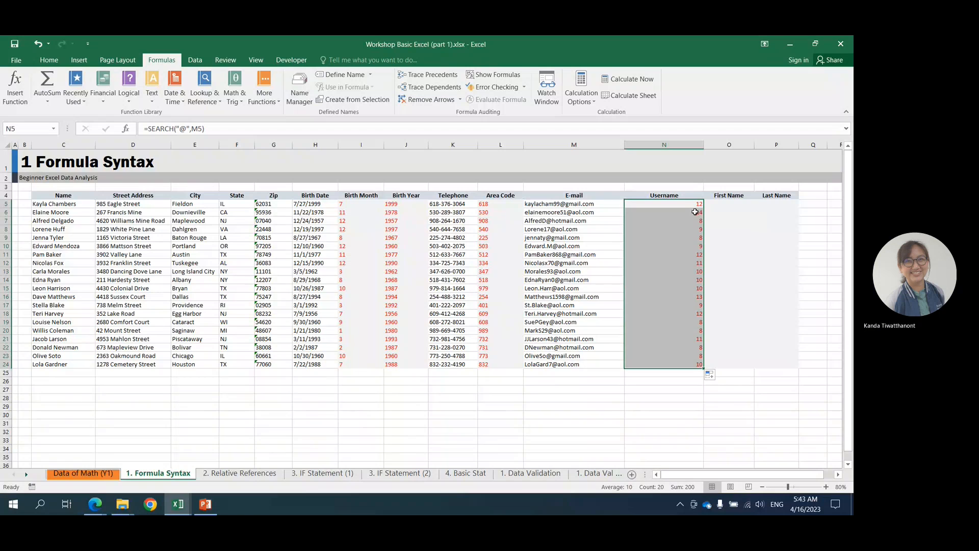
{"action": "left_click", "coordinate": [662, 216]}
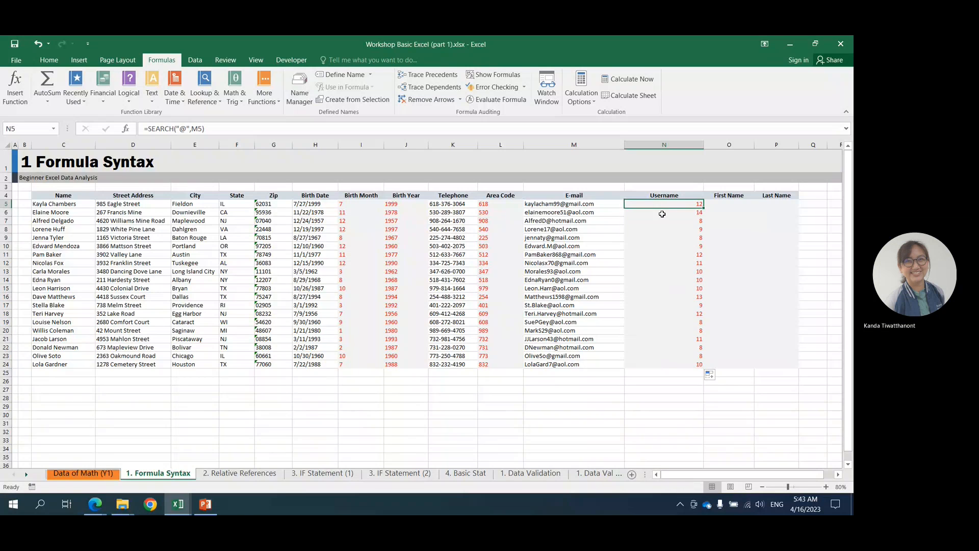
{"action": "left_click", "coordinate": [678, 363], "text": "shift"}
{"action": "key", "text": "Delete"}
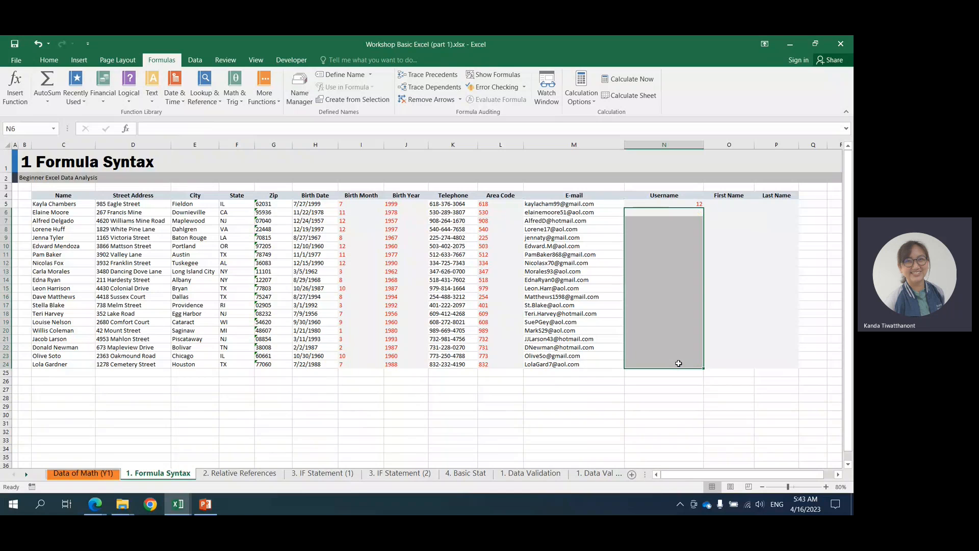
Replace N5's SEARCH formula with the start of a LEFT formula that takes M5 as its text.
{"action": "left_click", "coordinate": [646, 203]}
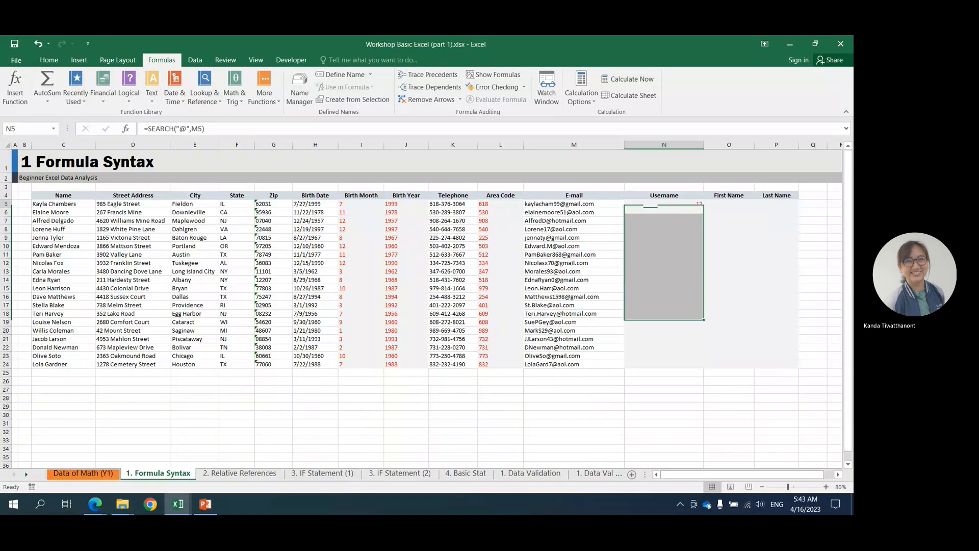
{"action": "left_click_drag", "start_coordinate": [148, 127], "coordinate": [218, 127]}
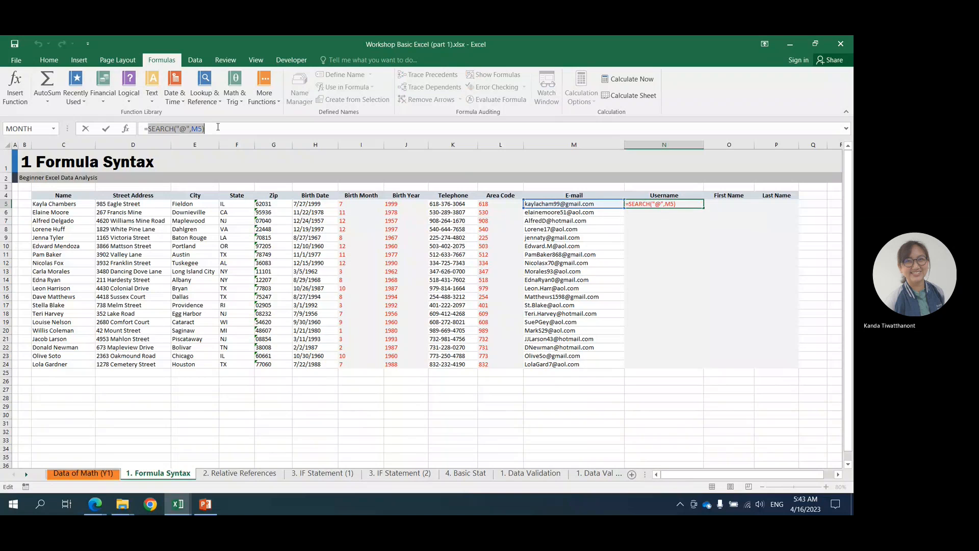
{"action": "type", "text": "left("}
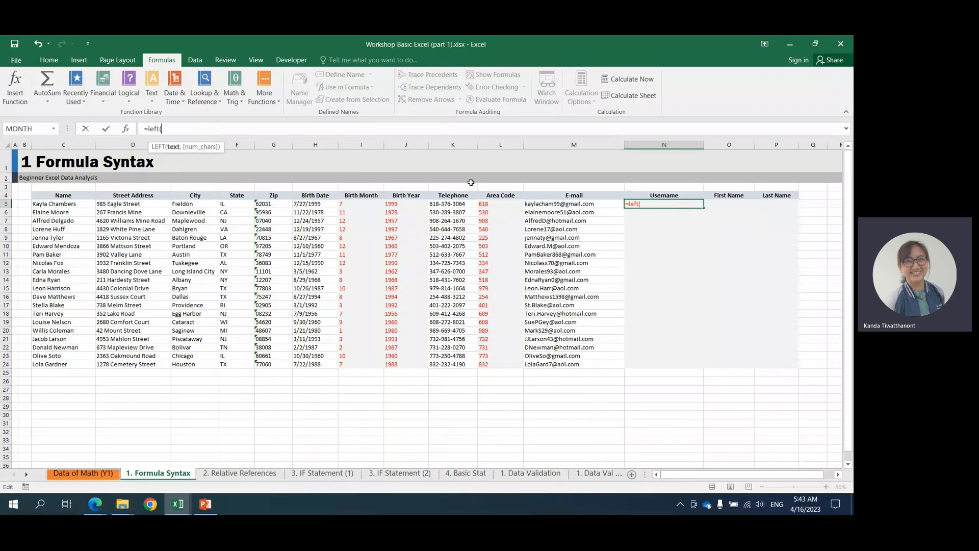
{"action": "left_click", "coordinate": [549, 205]}
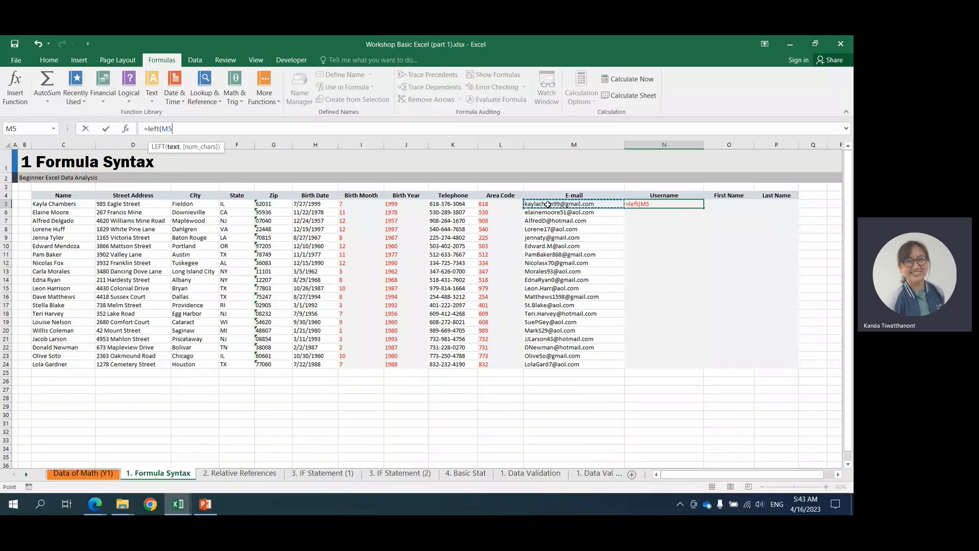
{"action": "type", "text": ","}
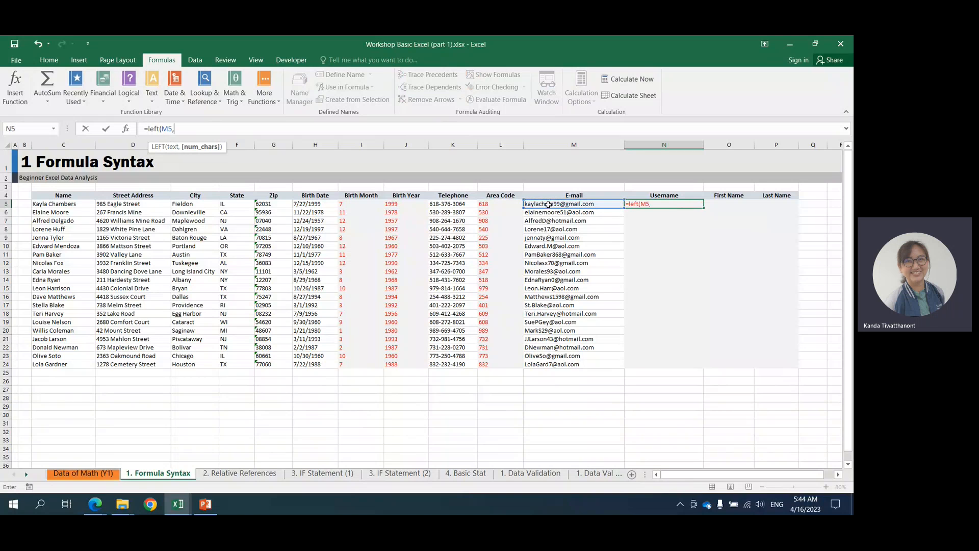
{"action": "type", "text": "search("}
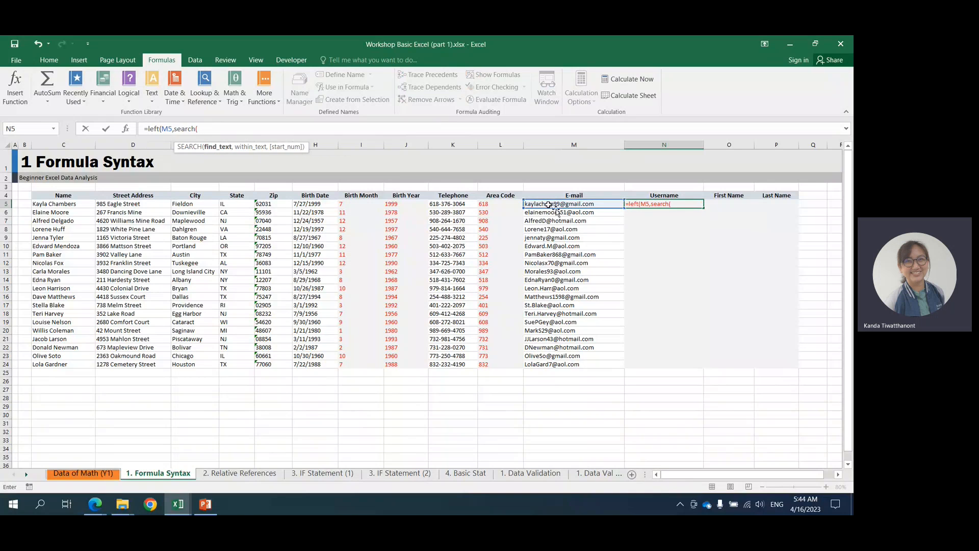
Nest search("@",M5) as the number of characters in N5's LEFT formula and enter the formula.
{"action": "left_click", "coordinate": [649, 205]}
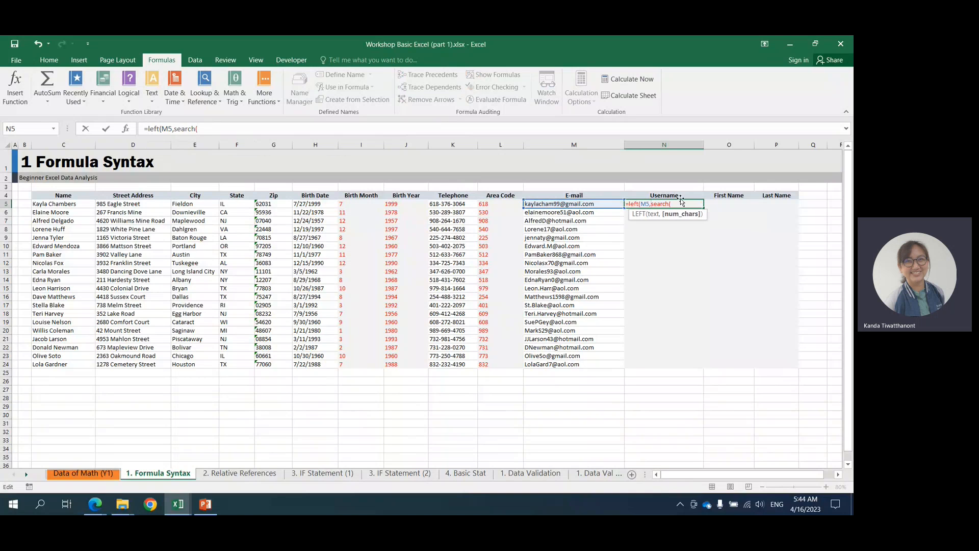
{"action": "type", "text": "="}
{"action": "key", "text": "BackSpace"}
{"action": "left_click", "coordinate": [673, 205]}
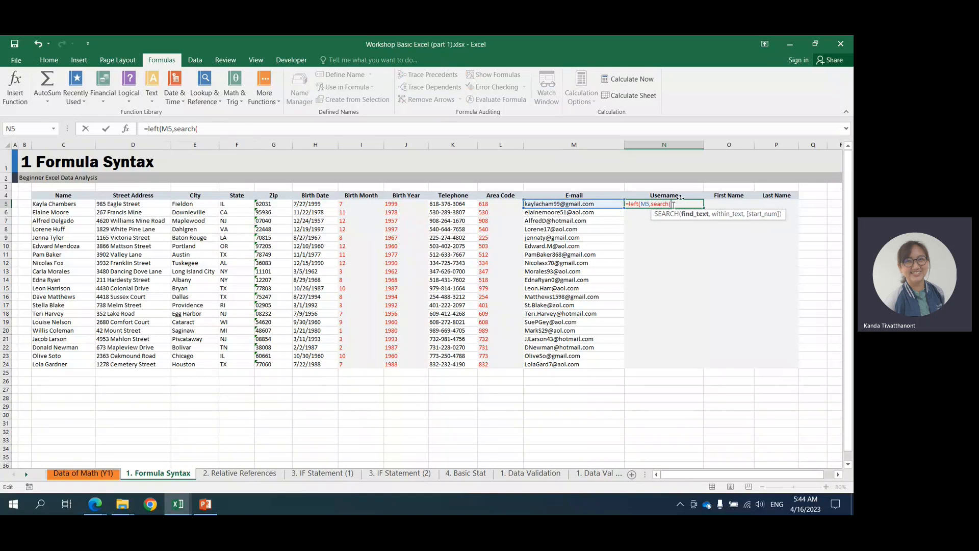
{"action": "type", "text": "\"@\","}
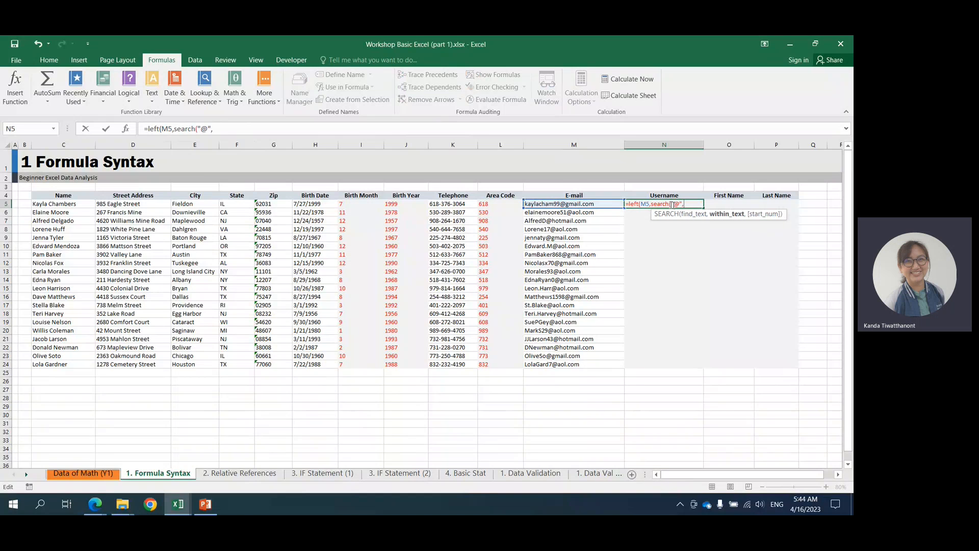
{"action": "left_click", "coordinate": [590, 204]}
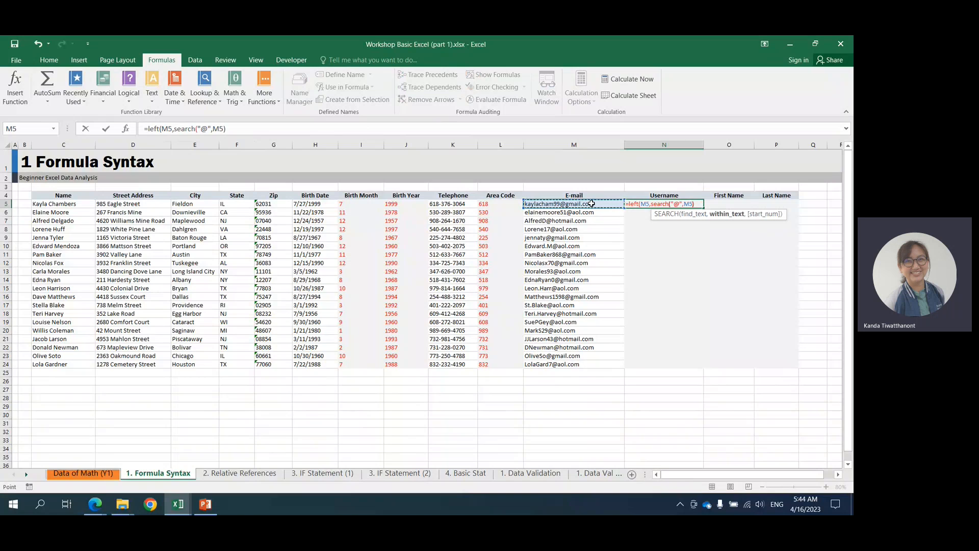
{"action": "type", "text": ")"}
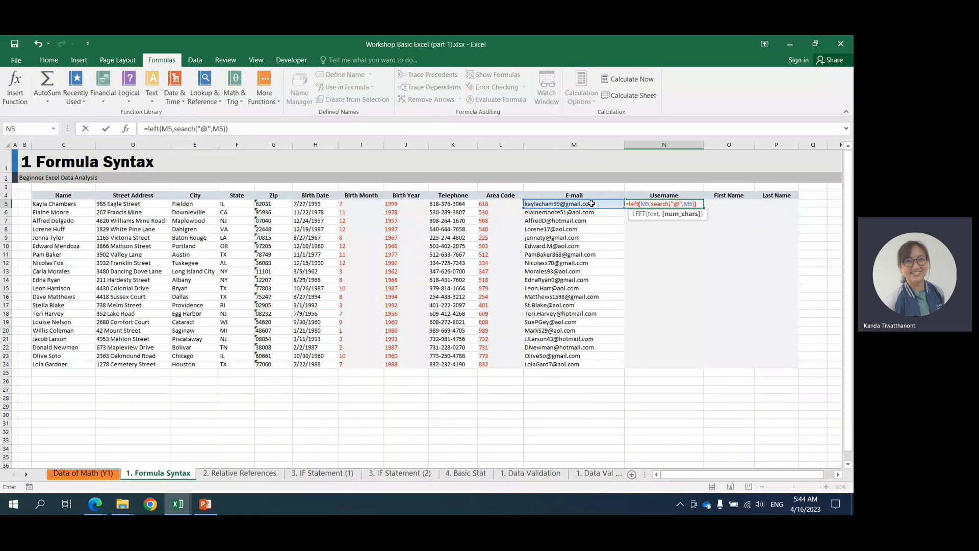
{"action": "key", "text": "ctrl+Return"}
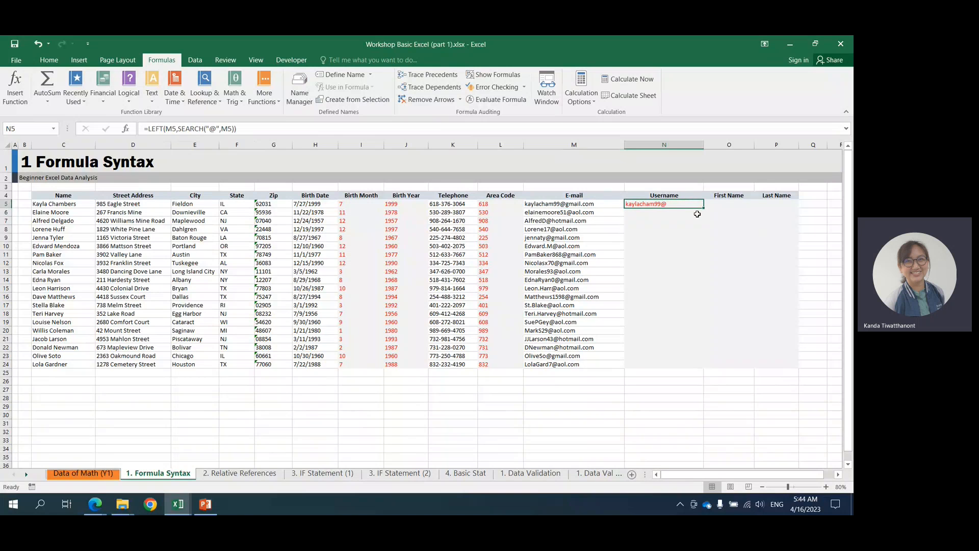
Try to subtract 1 by adding -1 after the last closing parenthesis of N5's formula.
{"action": "left_click", "coordinate": [178, 128]}
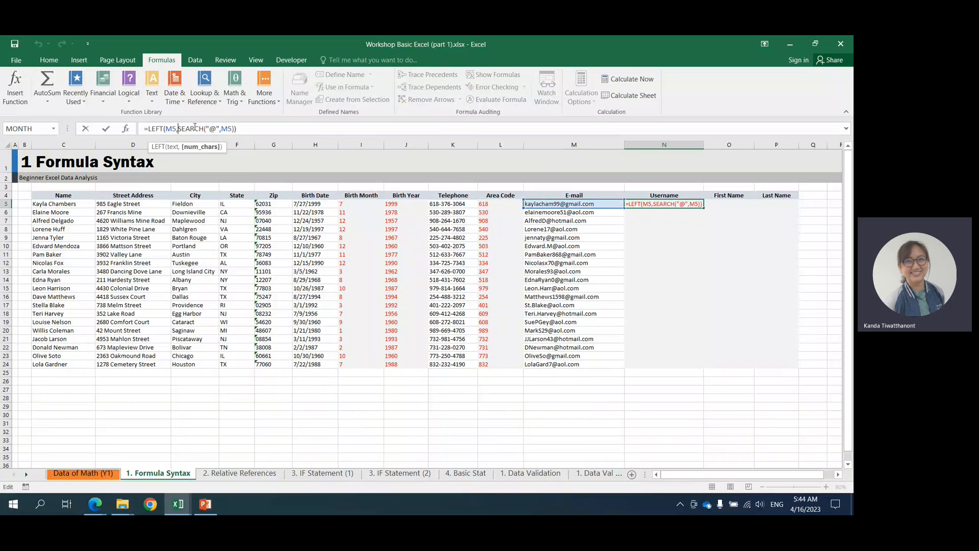
{"action": "left_click", "coordinate": [235, 128], "text": "shift"}
{"action": "left_click", "coordinate": [242, 128]}
{"action": "type", "text": "-1"}
{"action": "key", "text": "ctrl+Return"}
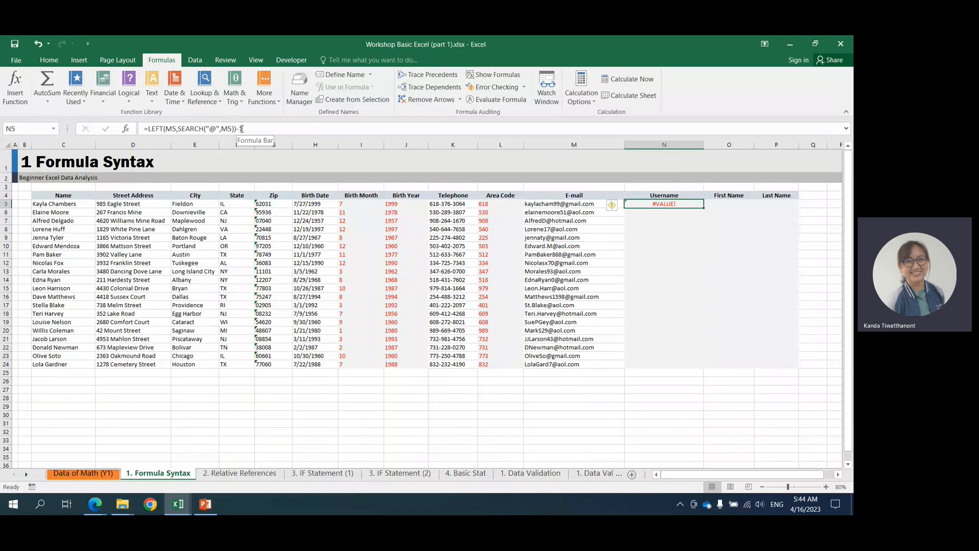
Move the -1 inside the LEFT function so N5 holds =LEFT(M5,SEARCH("@",M5)-1), and fill it down to N24.
{"action": "left_click", "coordinate": [241, 129]}
{"action": "key", "text": "BackSpace"}
{"action": "key", "text": "BackSpace"}
{"action": "key", "text": "Left"}
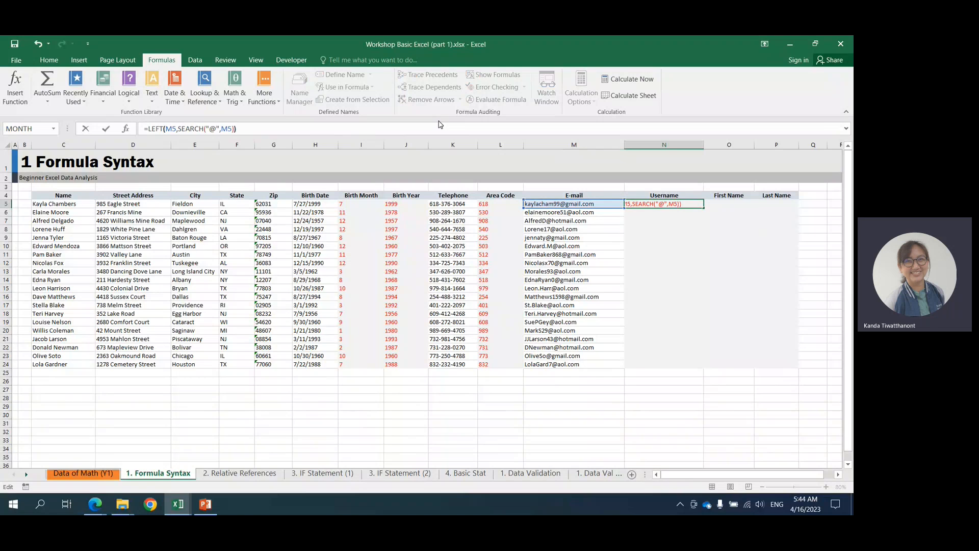
{"action": "type", "text": "-1"}
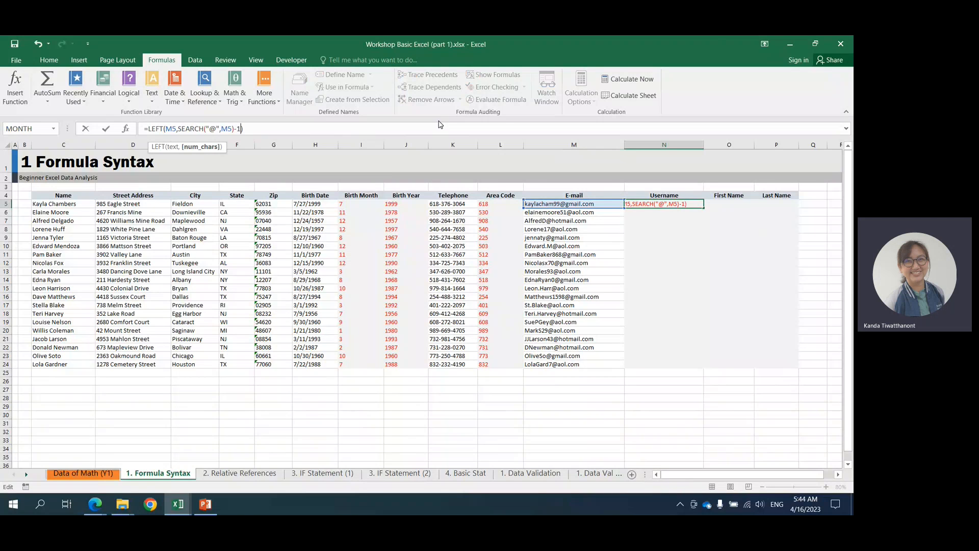
{"action": "key", "text": "Return"}
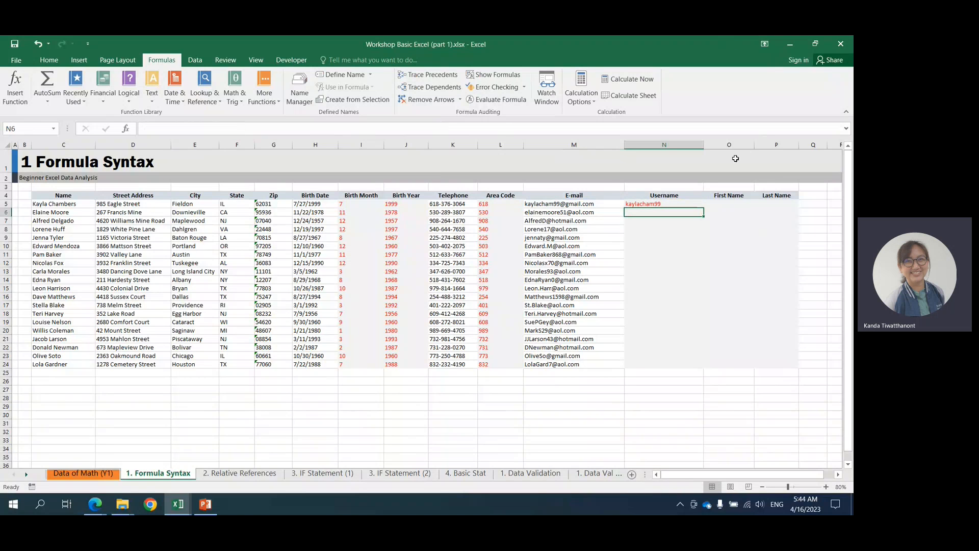
{"action": "left_click", "coordinate": [694, 203]}
{"action": "double_click", "coordinate": [703, 208]}
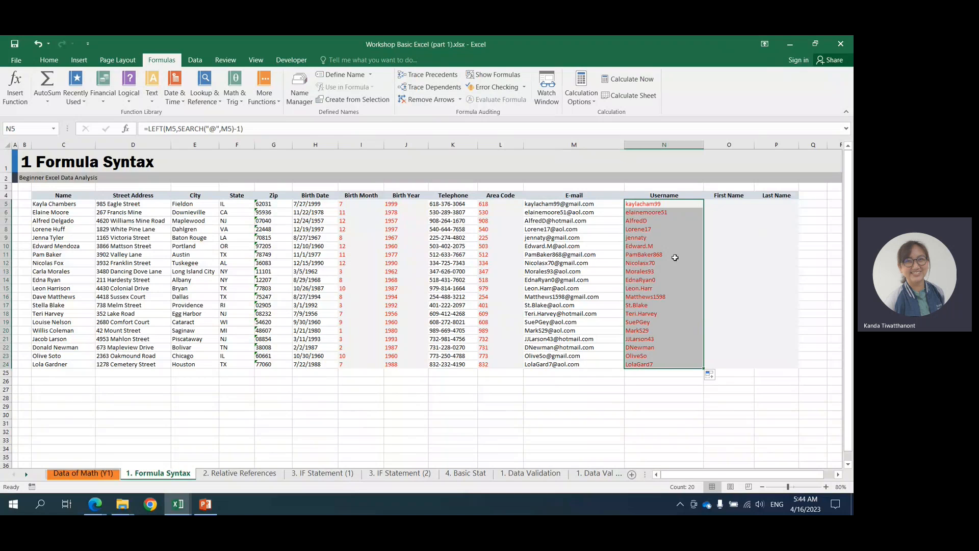
Wrap N5's formula in LOWER so it holds =LOWER(LEFT(M5,SEARCH("@",M5)-1)), and fill it down to N24.
{"action": "left_click", "coordinate": [545, 306]}
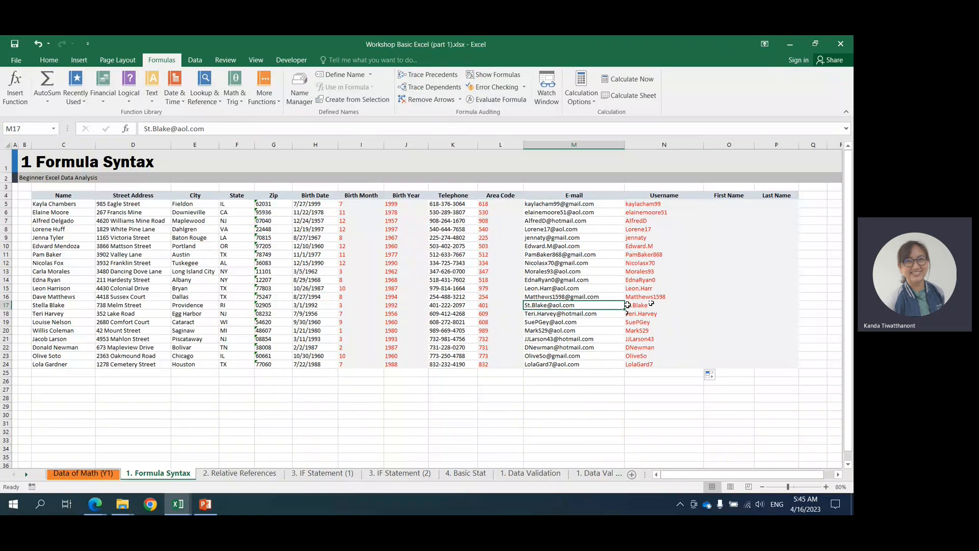
{"action": "left_click", "coordinate": [646, 204]}
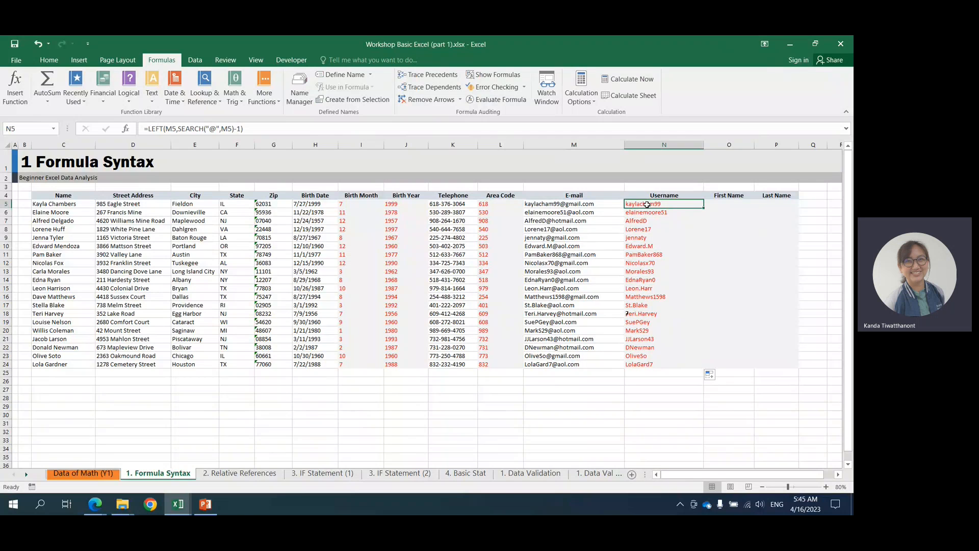
{"action": "left_click", "coordinate": [149, 131]}
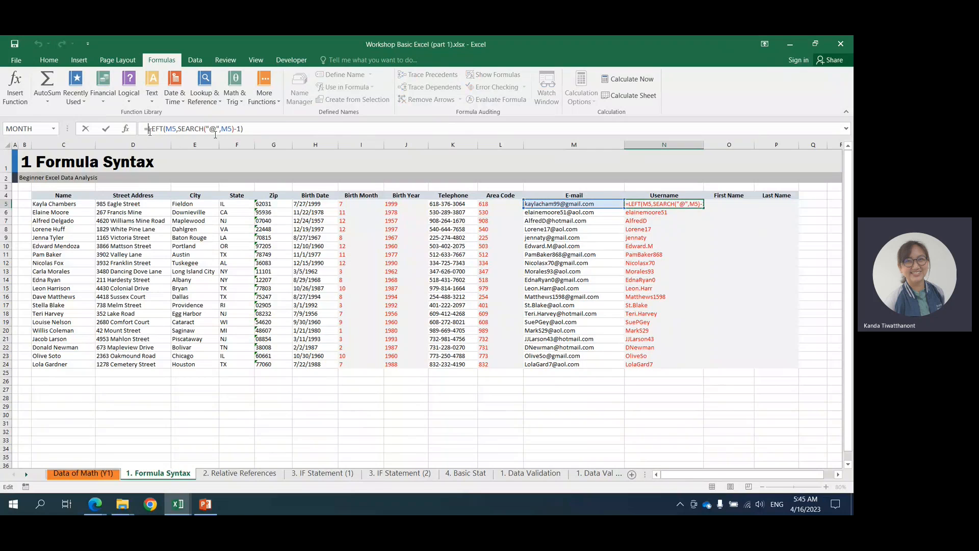
{"action": "left_click", "coordinate": [247, 129], "text": "shift"}
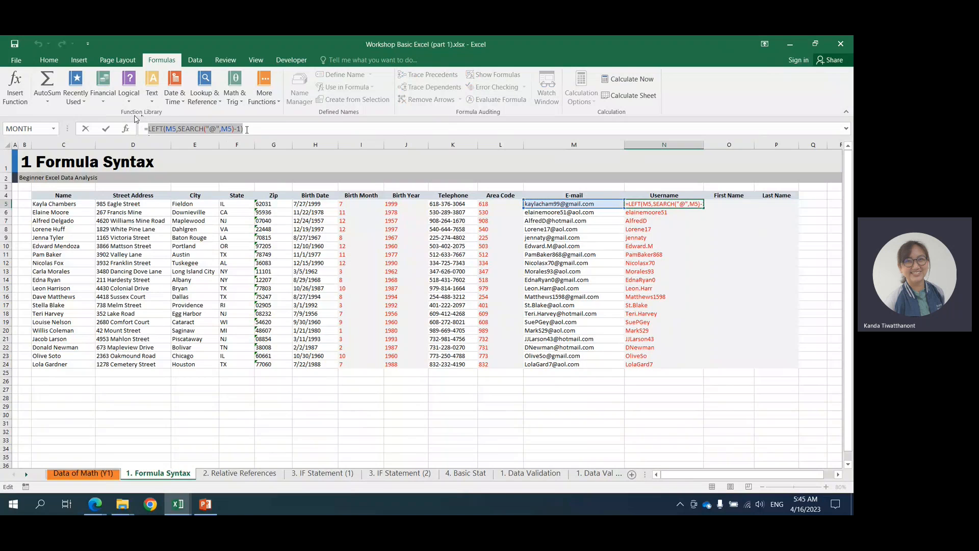
{"action": "left_click", "coordinate": [149, 131]}
{"action": "type", "text": "lower("}
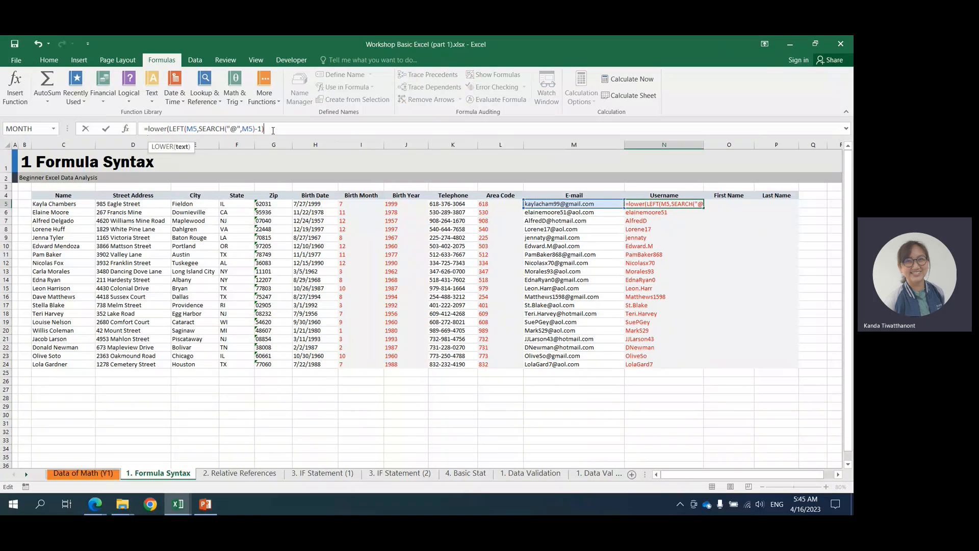
{"action": "type", "text": ")"}
{"action": "key", "text": "Return"}
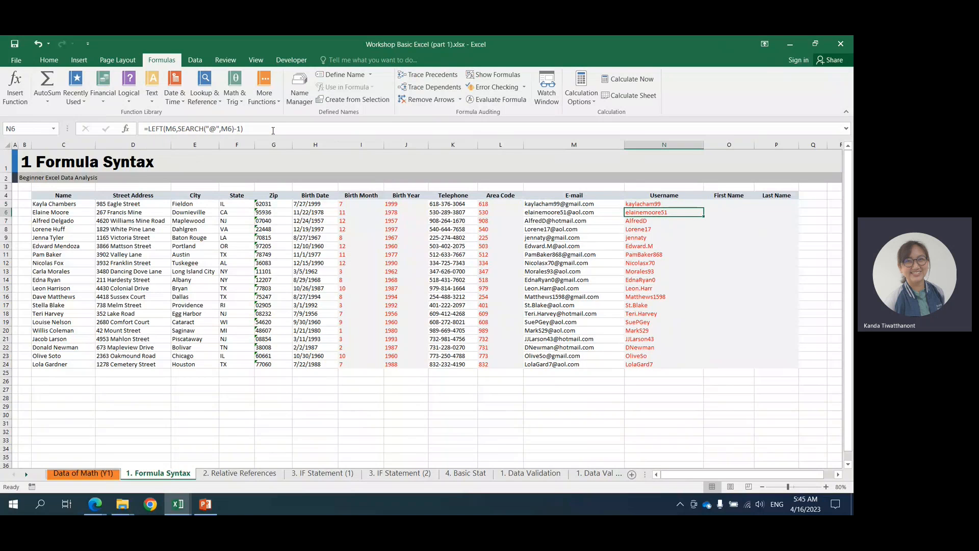
{"action": "left_click", "coordinate": [676, 204]}
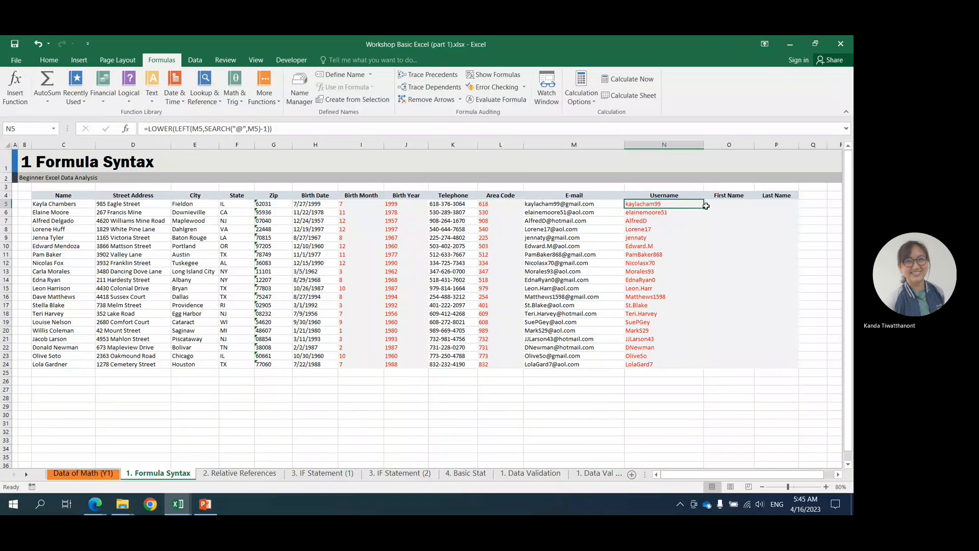
{"action": "double_click", "coordinate": [703, 205]}
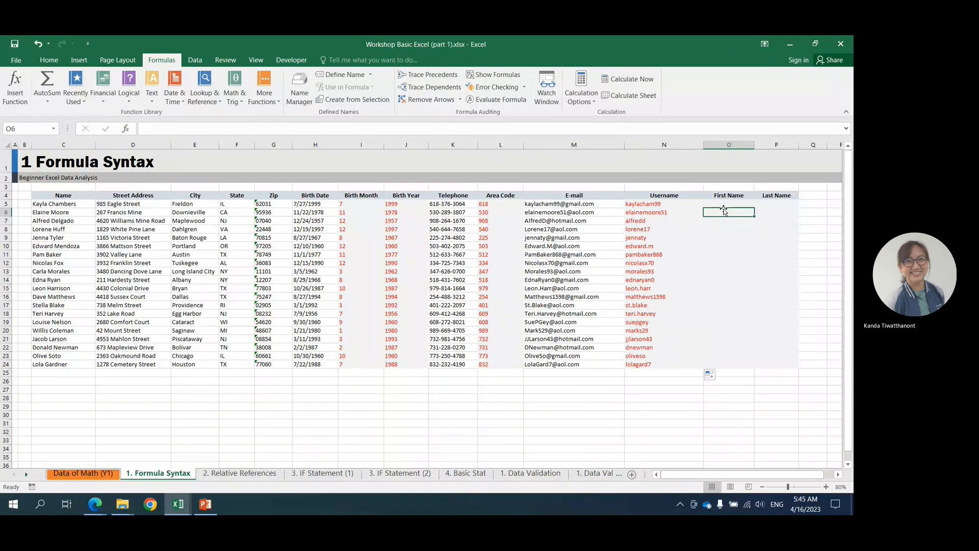
Examine the Name column as the source for the empty First Name and Last Name columns, and switch to Microsoft Edge.
{"action": "left_click", "coordinate": [724, 211]}
{"action": "left_click", "coordinate": [716, 203]}
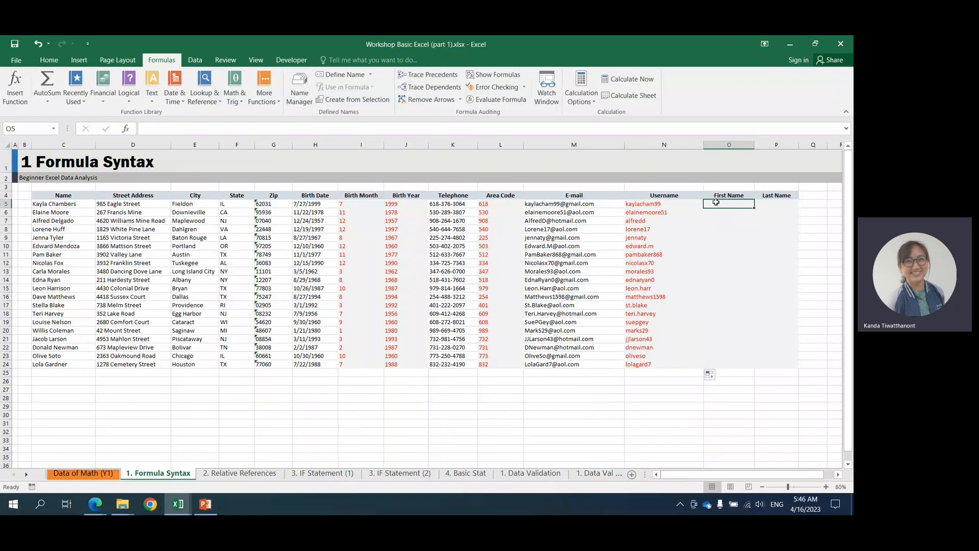
{"action": "left_click", "coordinate": [51, 194]}
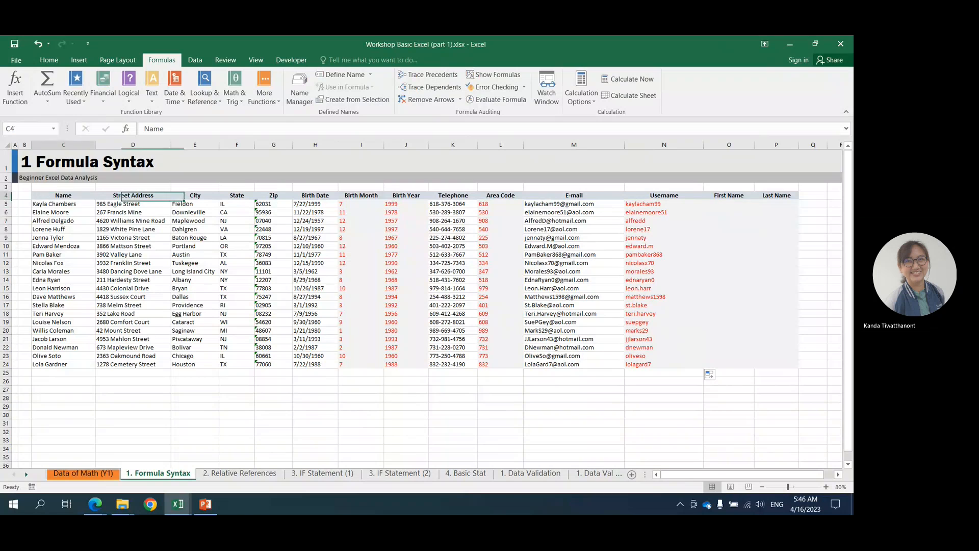
{"action": "left_click", "coordinate": [65, 145]}
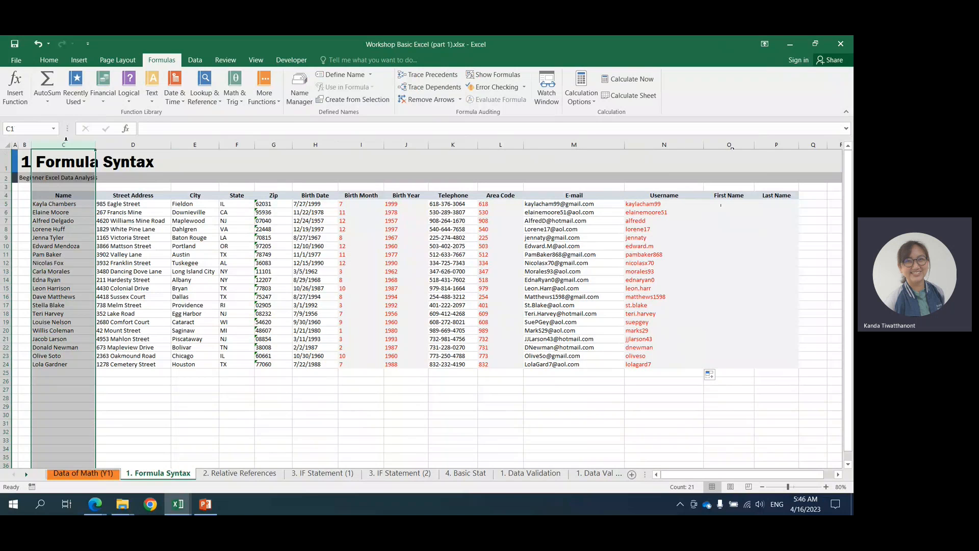
{"action": "left_click", "coordinate": [720, 205]}
{"action": "left_click", "coordinate": [771, 203]}
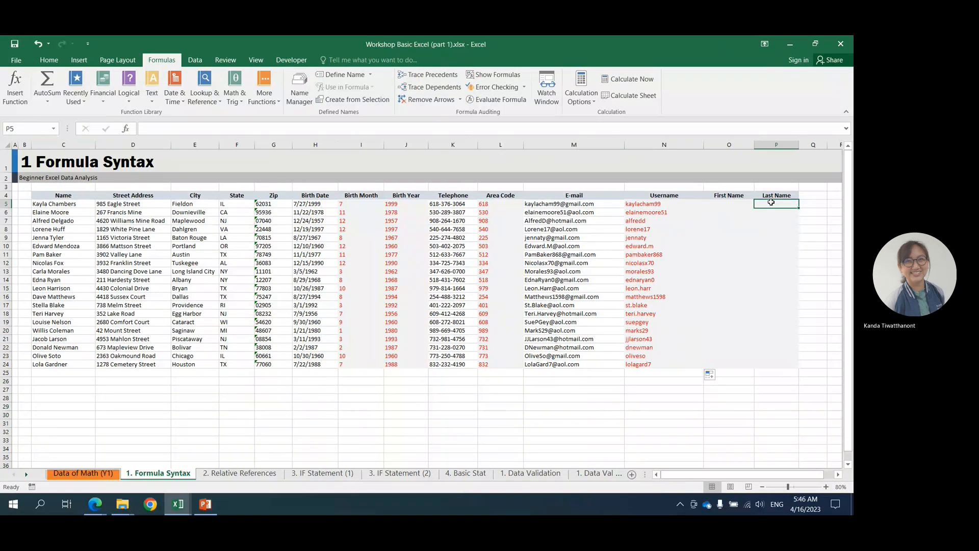
{"action": "key", "text": "alt+Tab"}
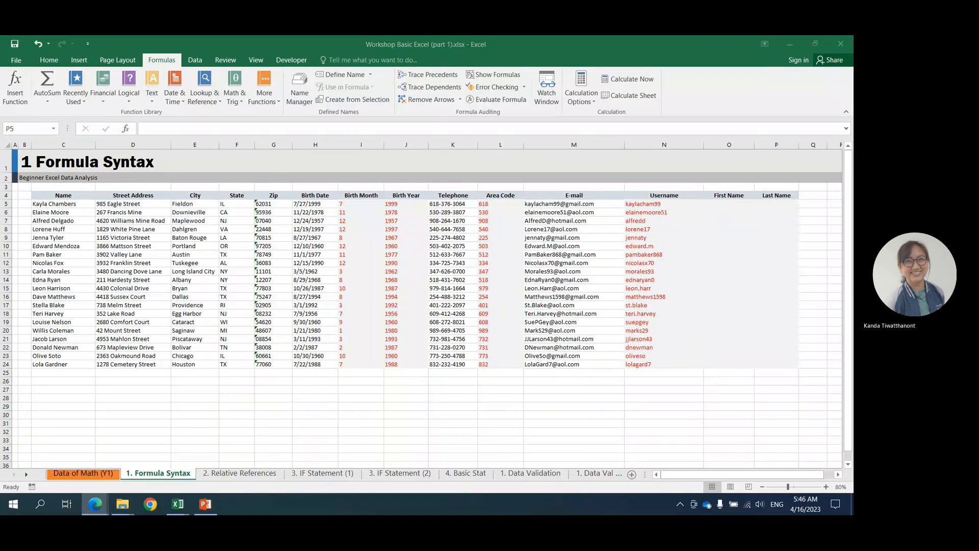